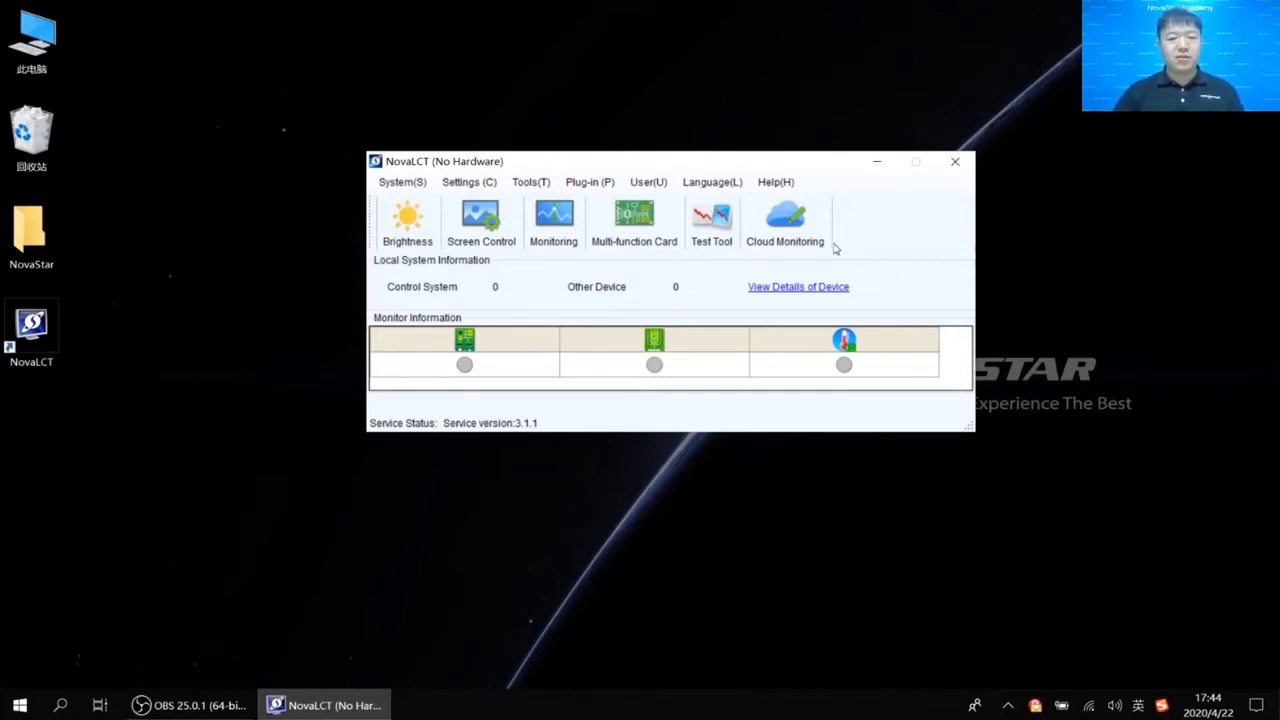
Log in to demonstration mode with the password and bring up the Tools menu.
click(648, 182)
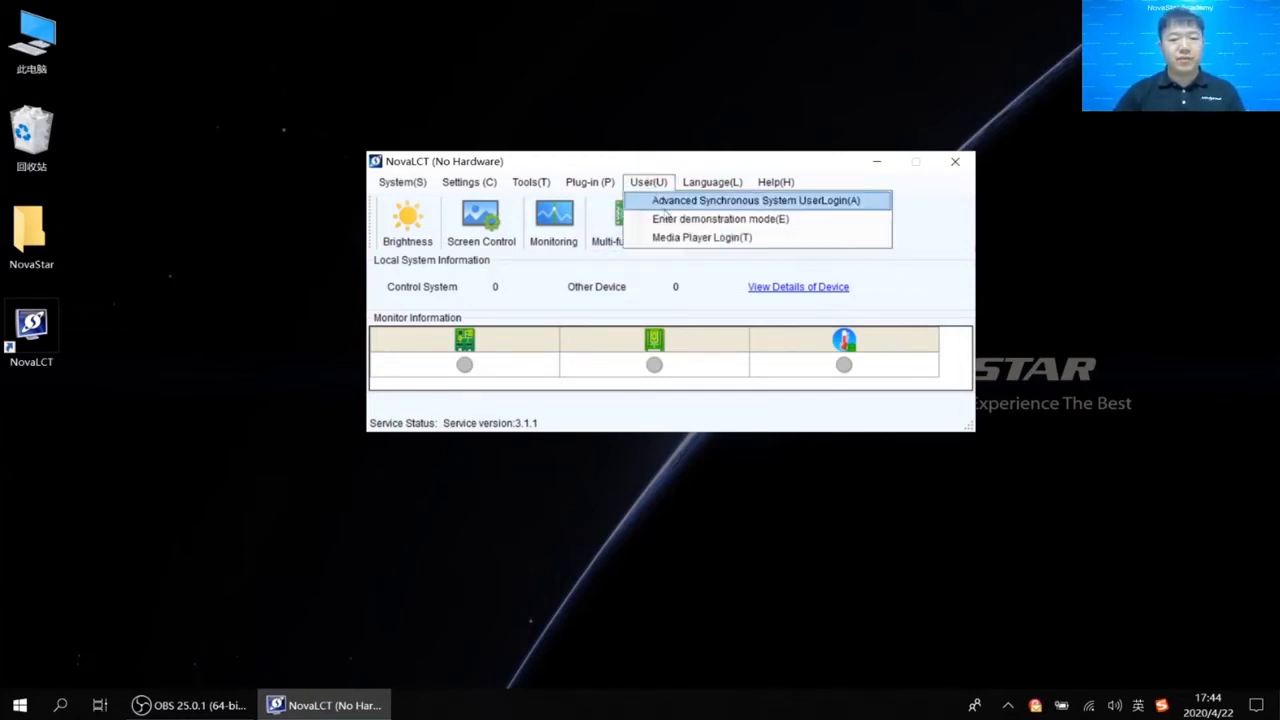
click(670, 219)
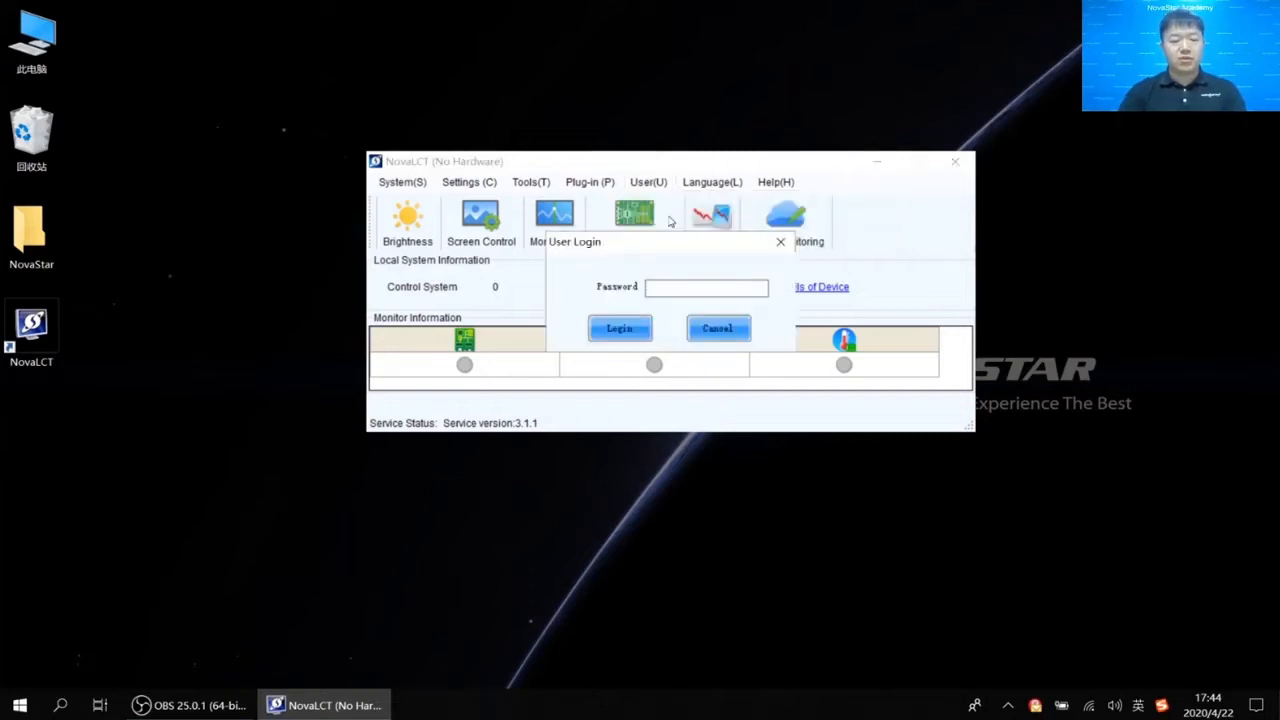
text(666)
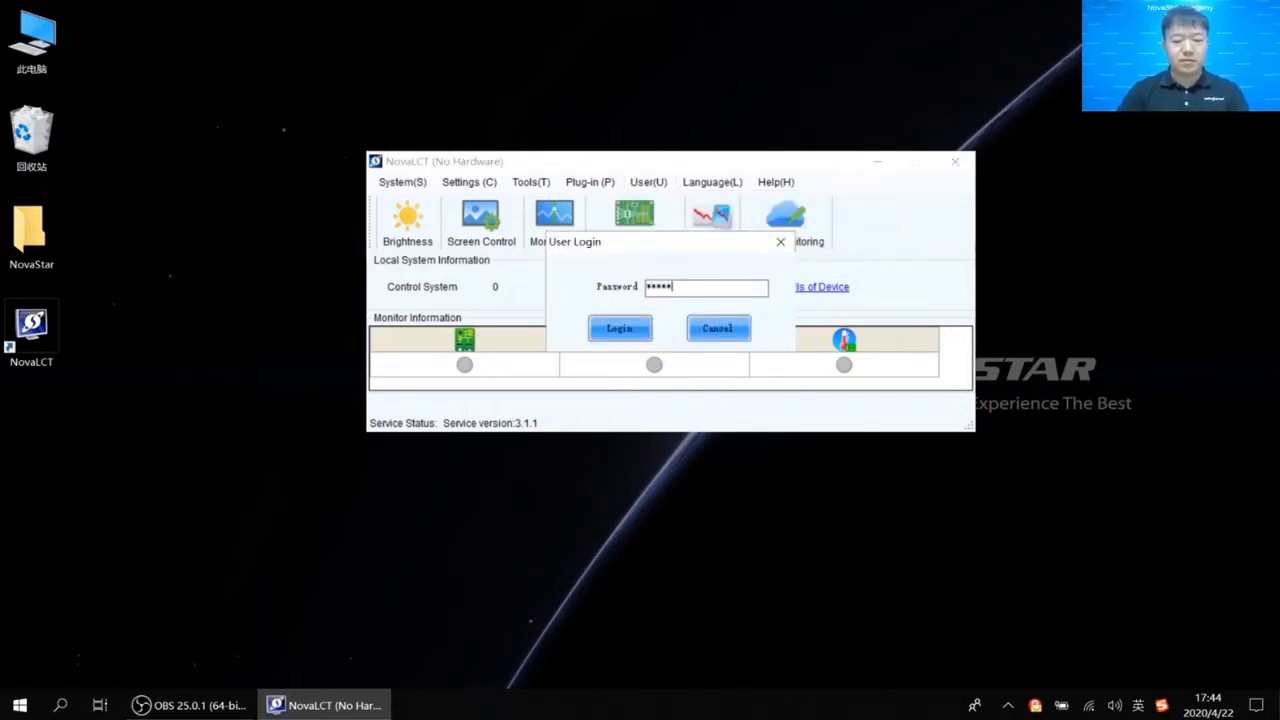
key(Return)
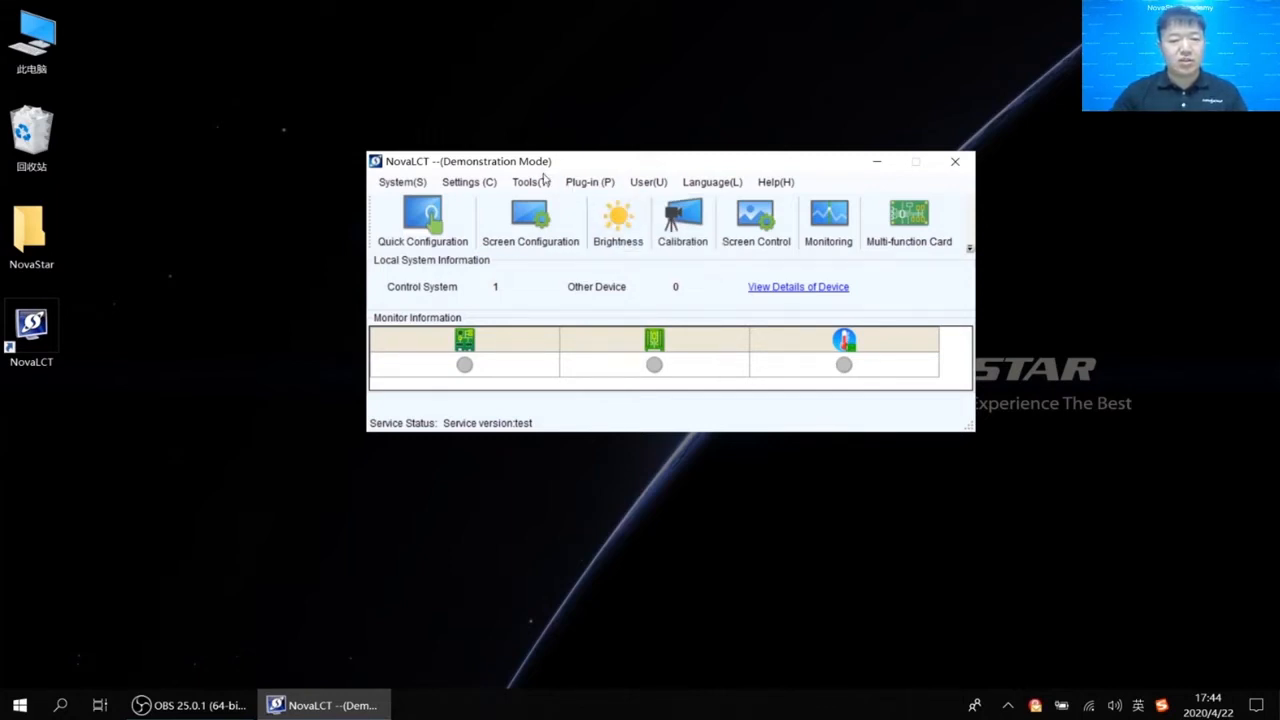
click(540, 189)
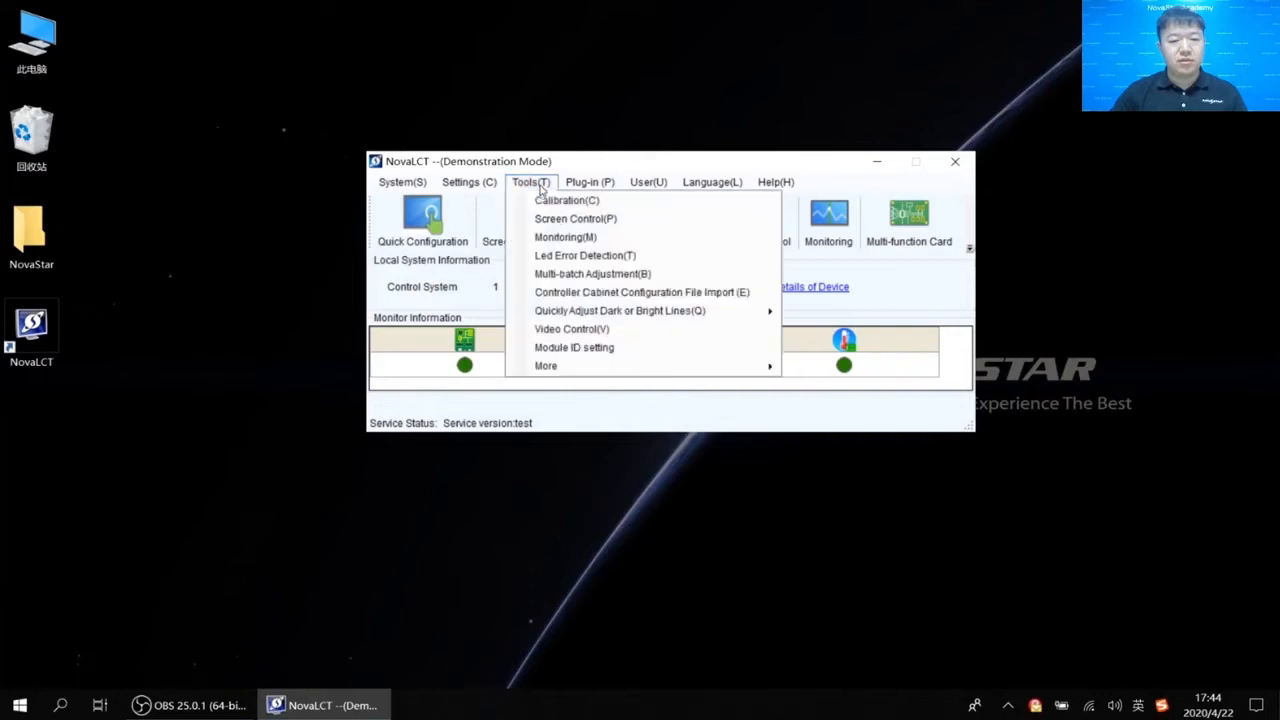
Launch Multi-batch Adjustment, which opens in Manual Adjustment with No Colorimeter.
click(576, 274)
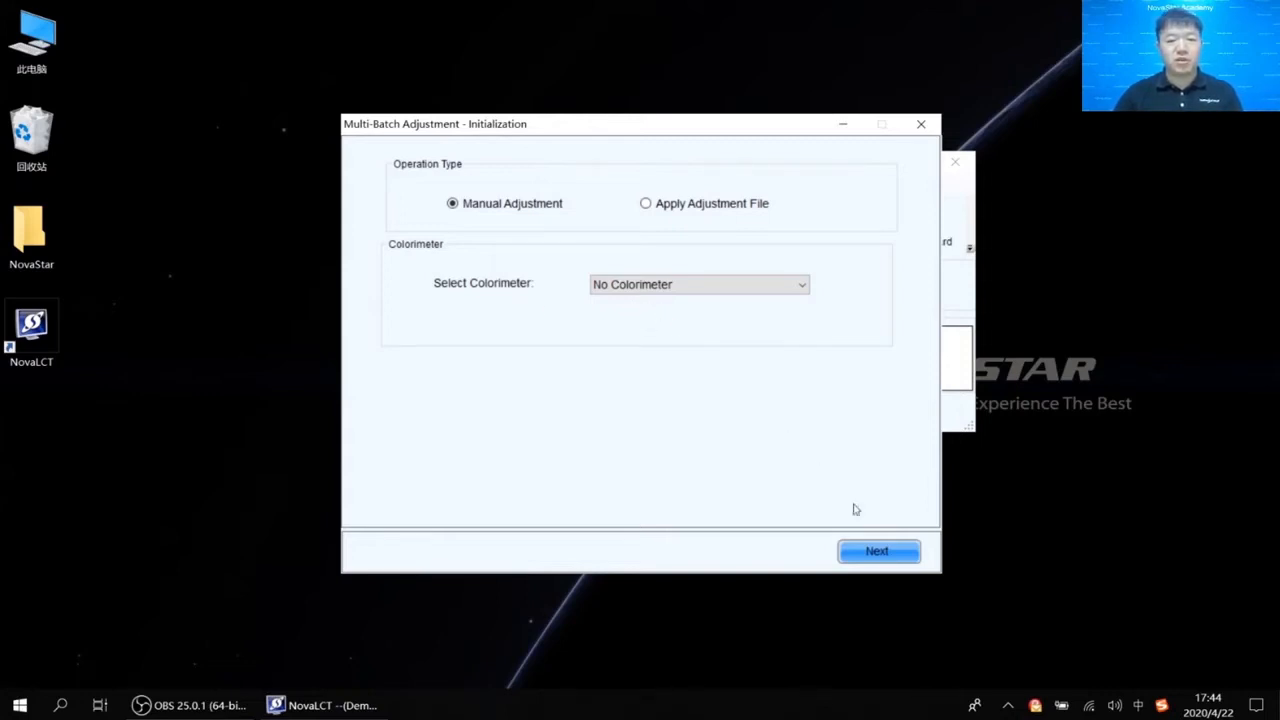
Advance to the sample batch page and start adding a sample area for Sample Batches1.
click(893, 561)
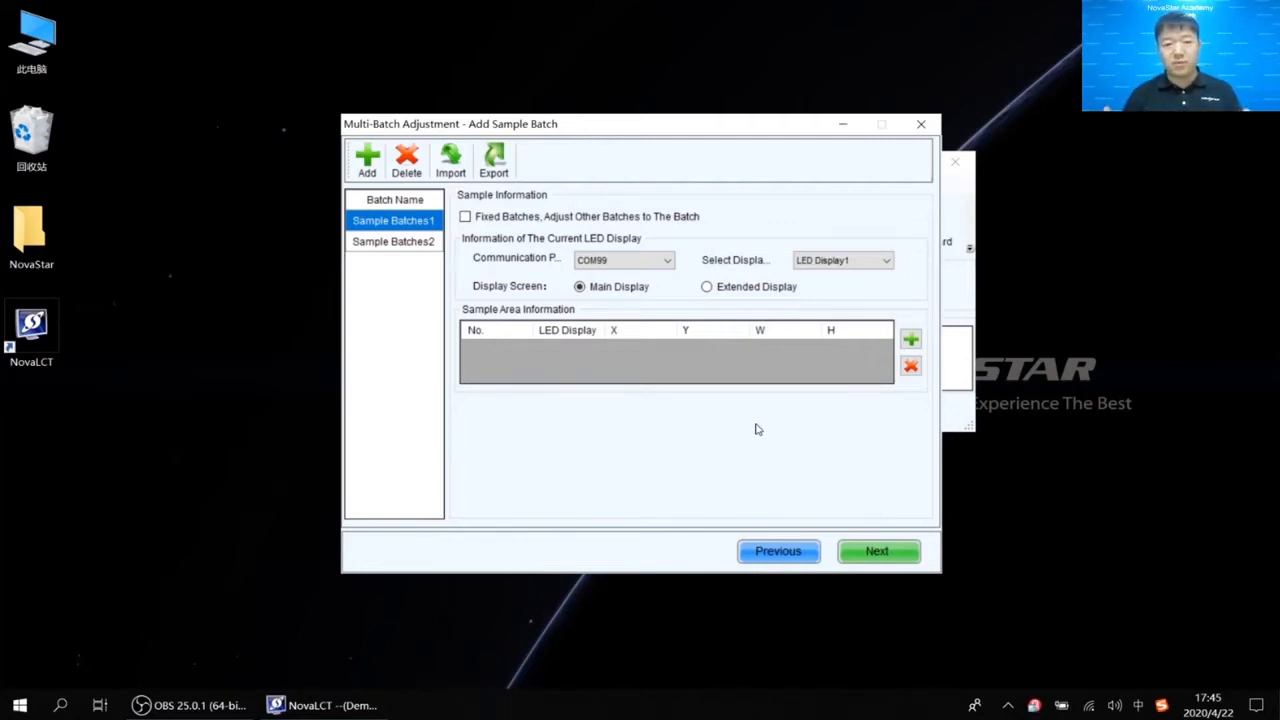
click(403, 225)
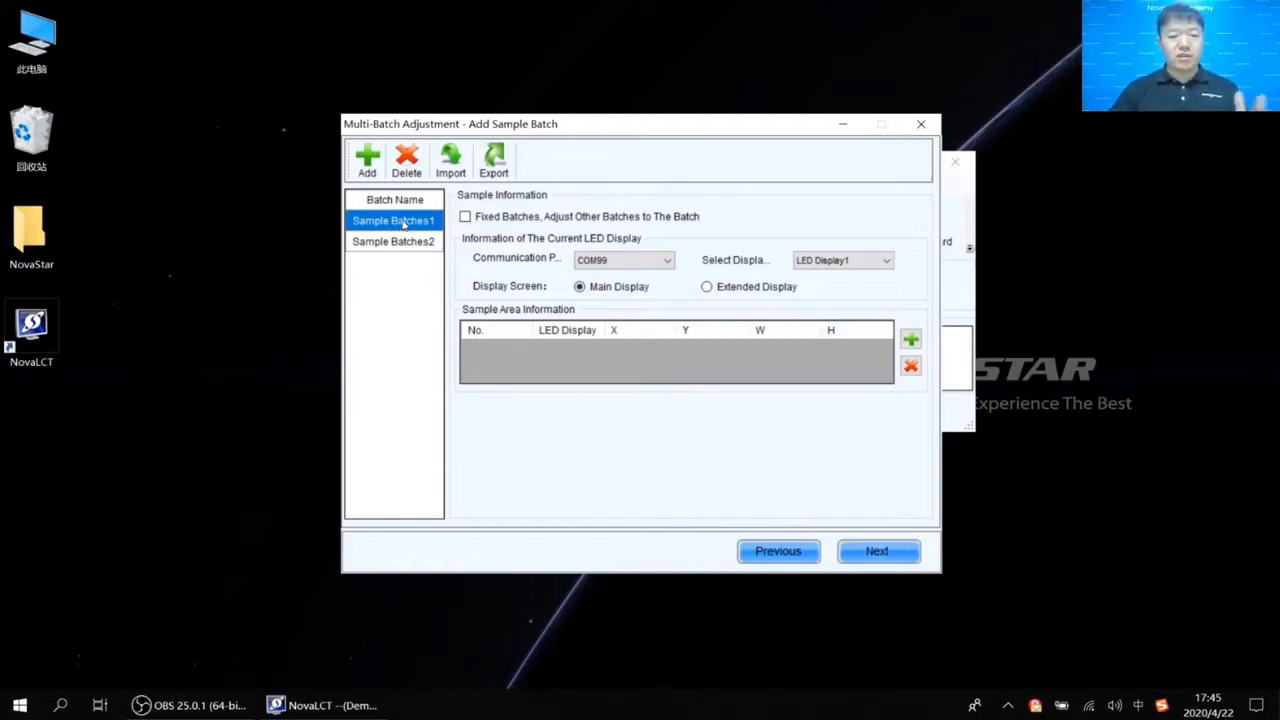
click(912, 338)
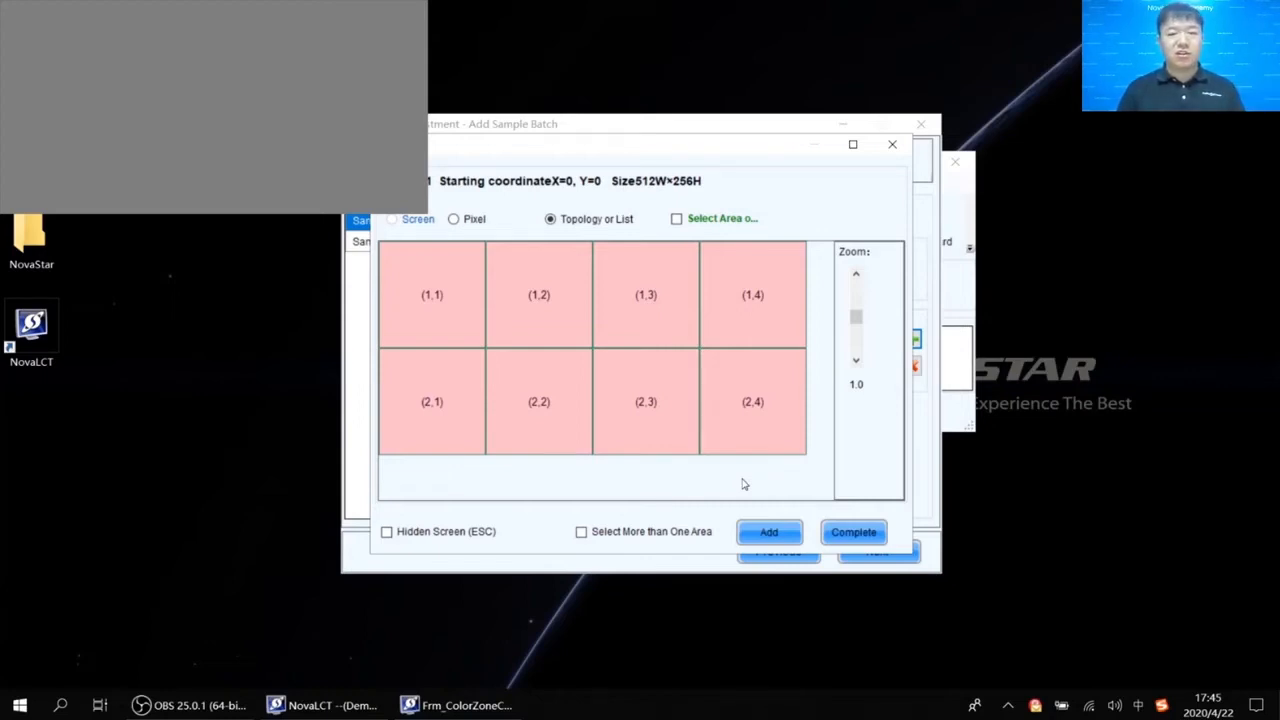
Add cabinet (1,1) as Sample Batches1's sample area (X 0, Y 0, 128×128), then select Sample Batches2.
click(540, 388)
click(495, 335)
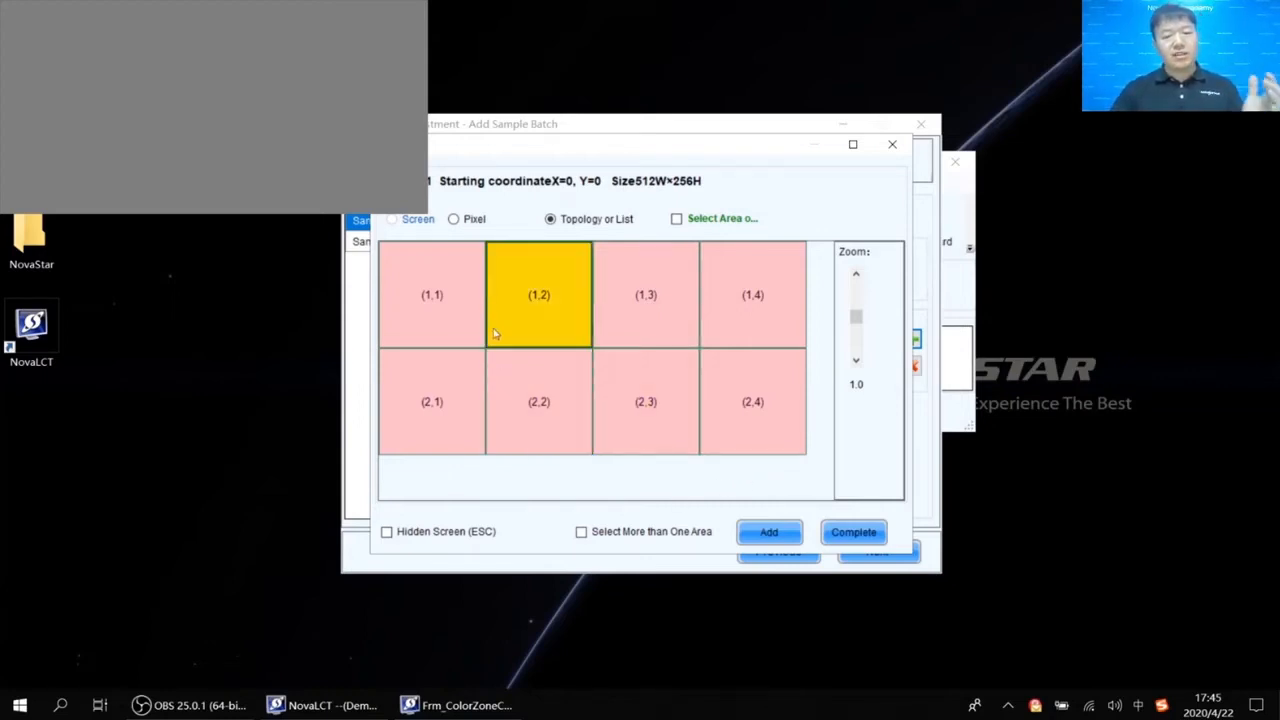
click(473, 312)
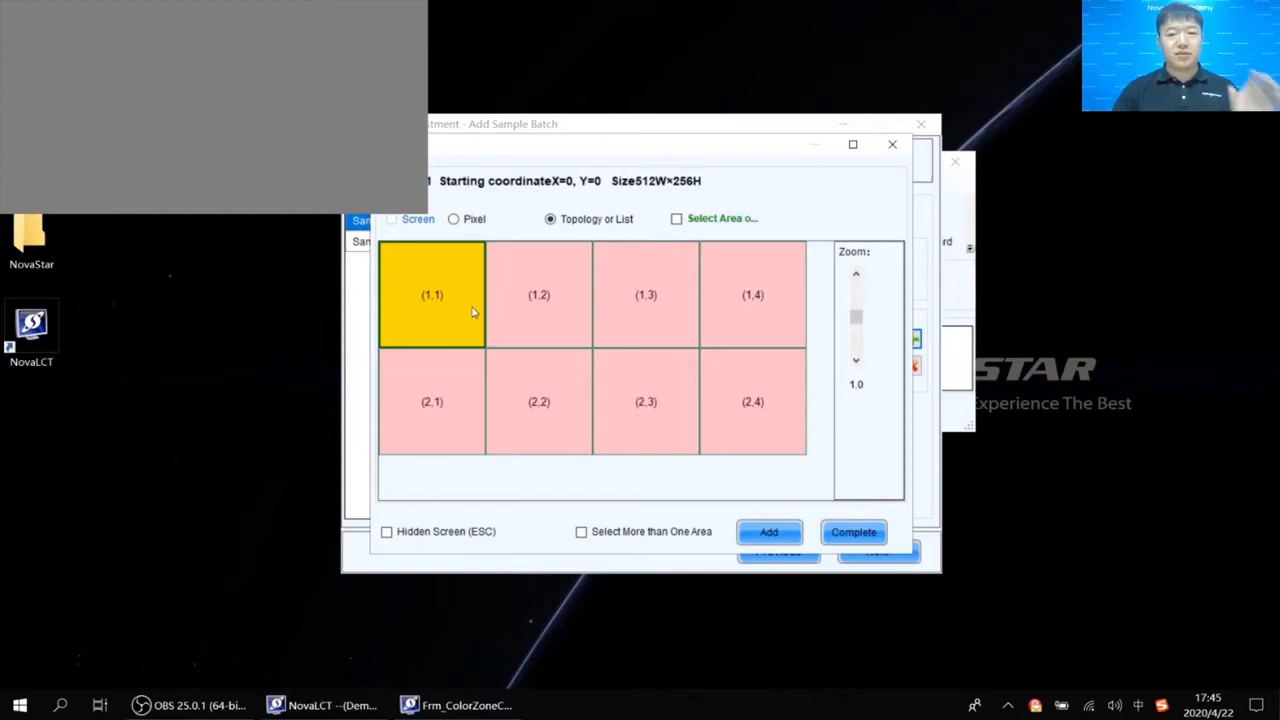
click(421, 278)
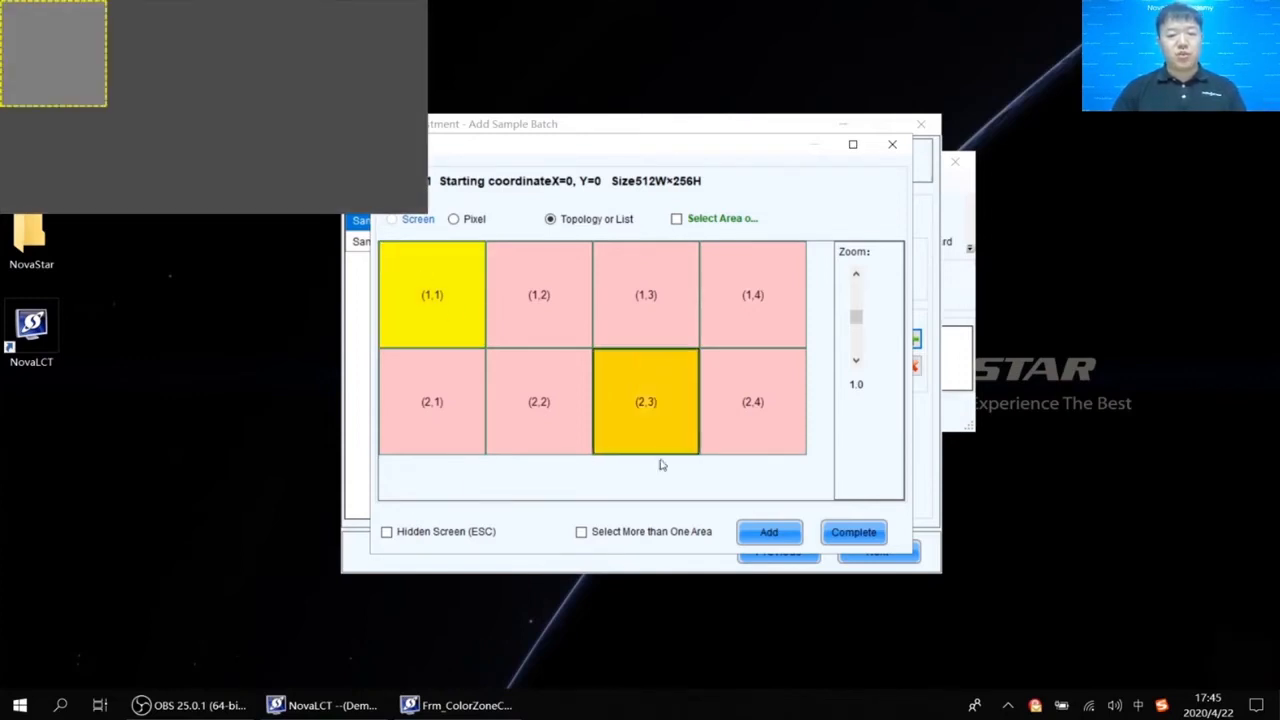
click(752, 539)
click(640, 373)
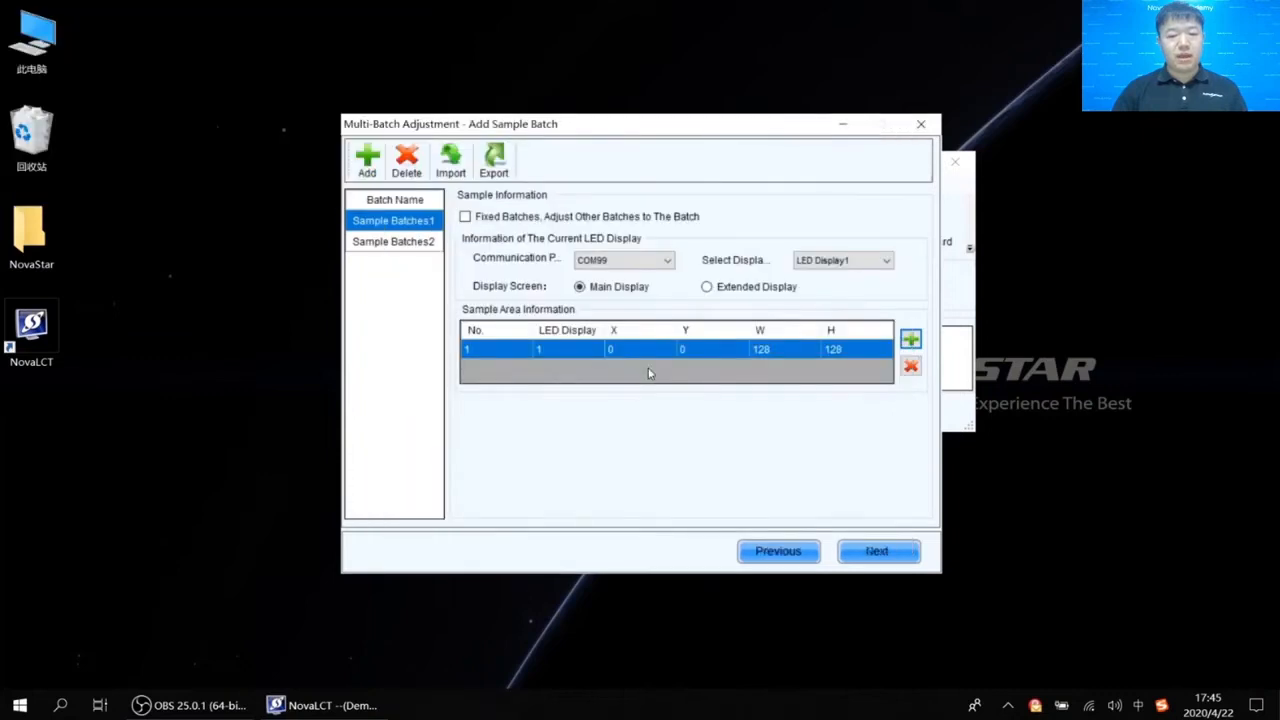
click(413, 246)
Add cabinet (2,1) as Sample Batches2's sample area at X 0, Y 128, 128×128.
click(911, 342)
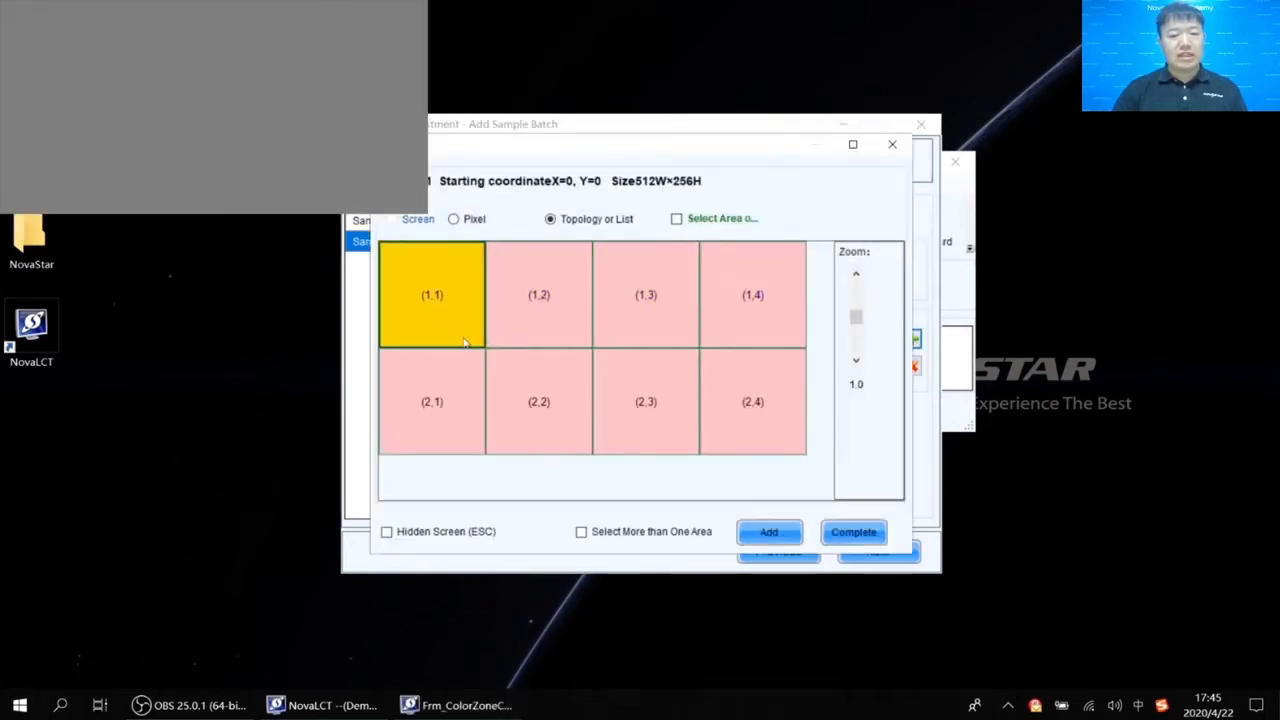
click(444, 401)
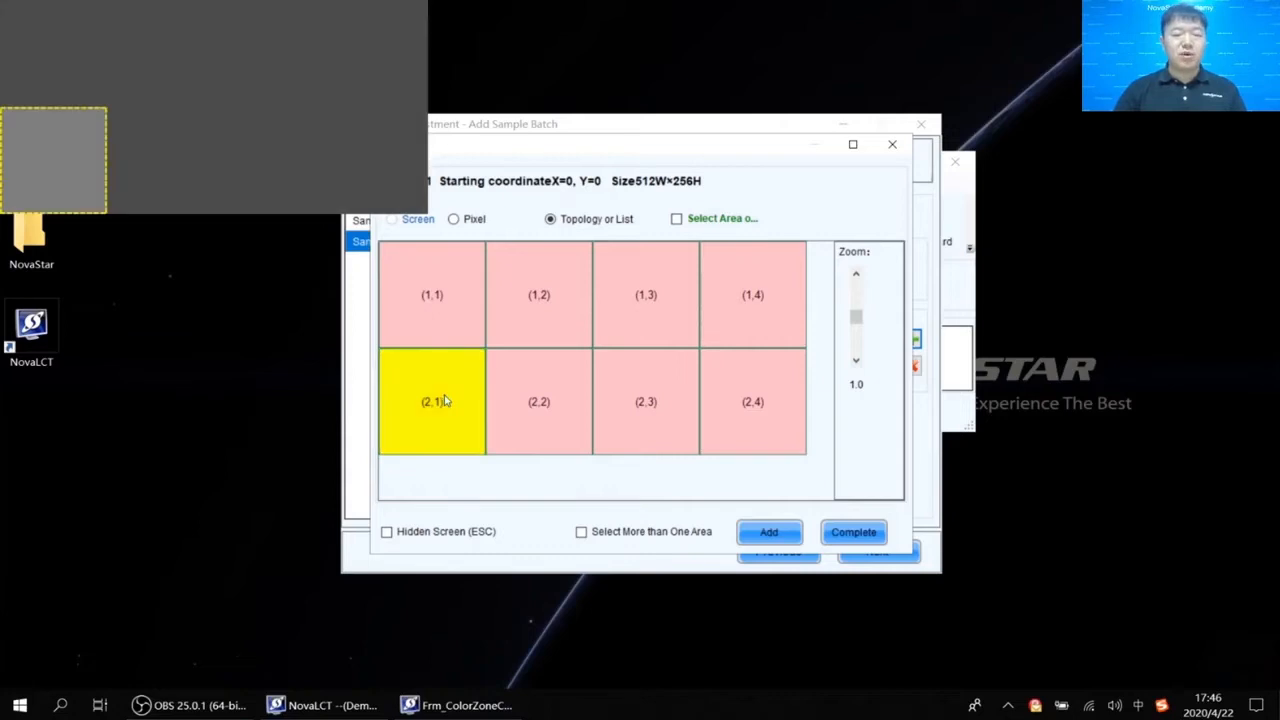
click(772, 540)
click(640, 374)
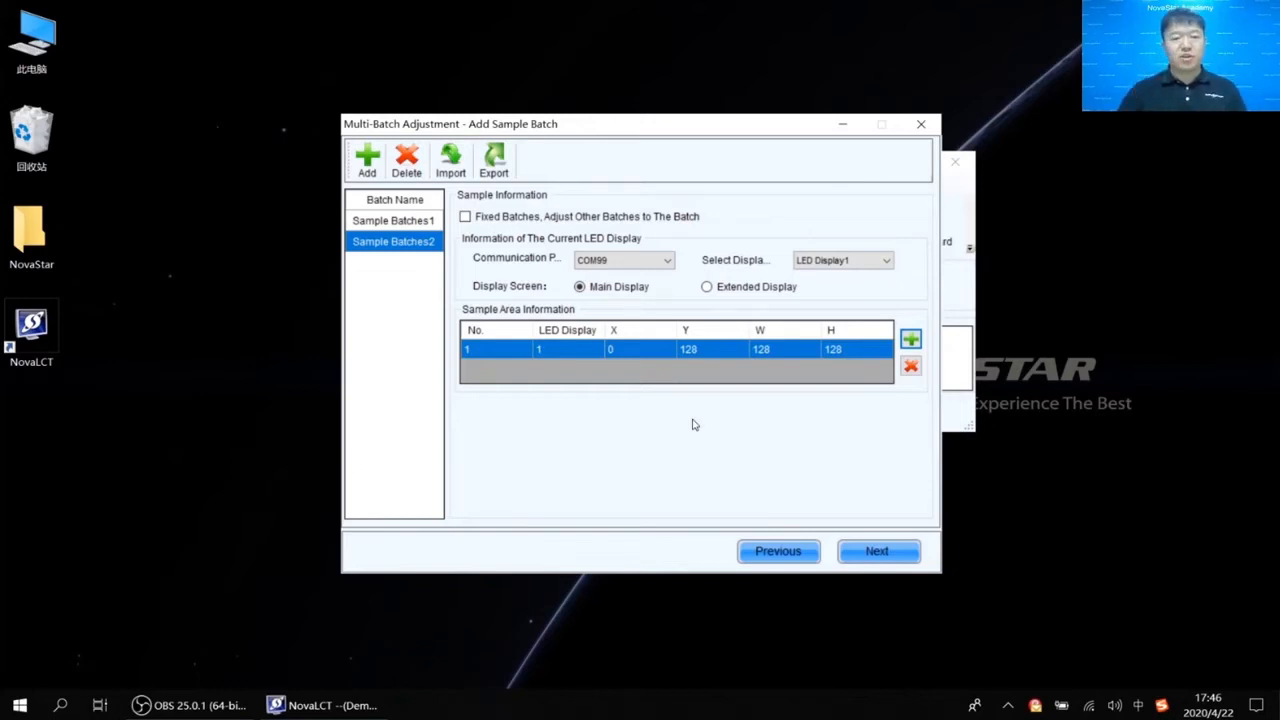
click(417, 221)
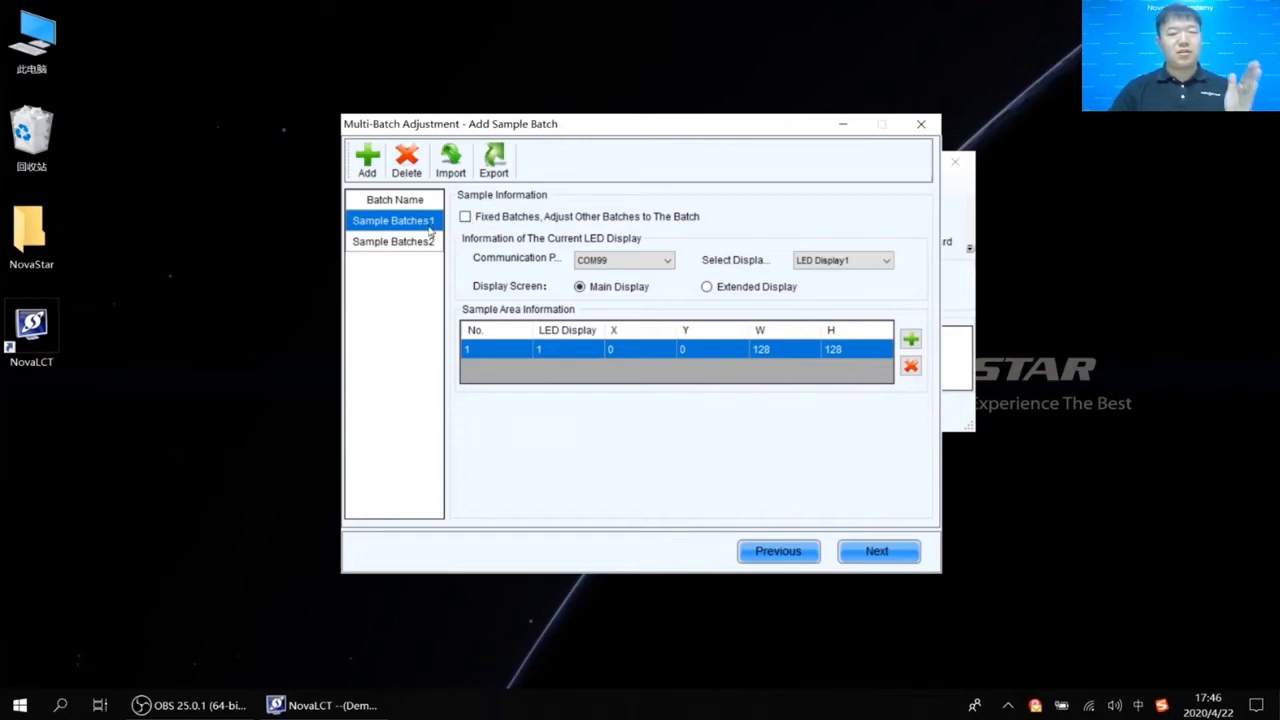
Fix Sample Batches1 as the reference batch, select Sample Batches2, and continue to batch adjustment.
click(465, 216)
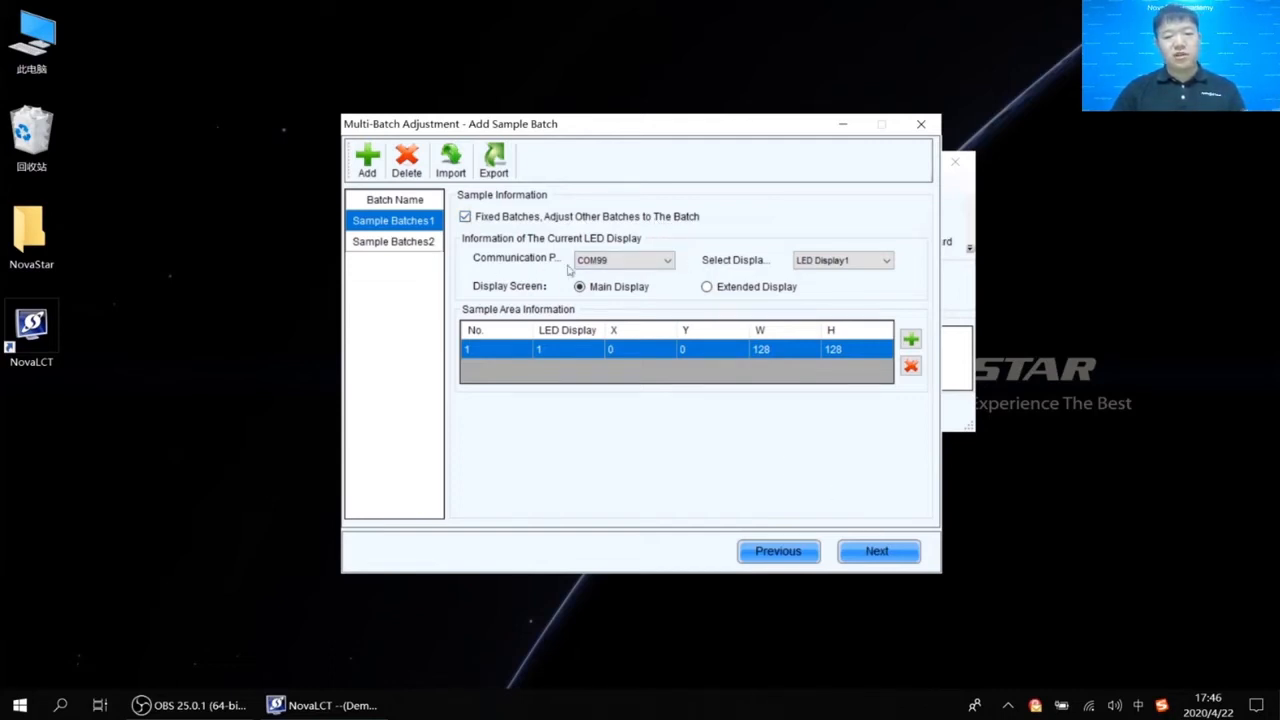
click(432, 243)
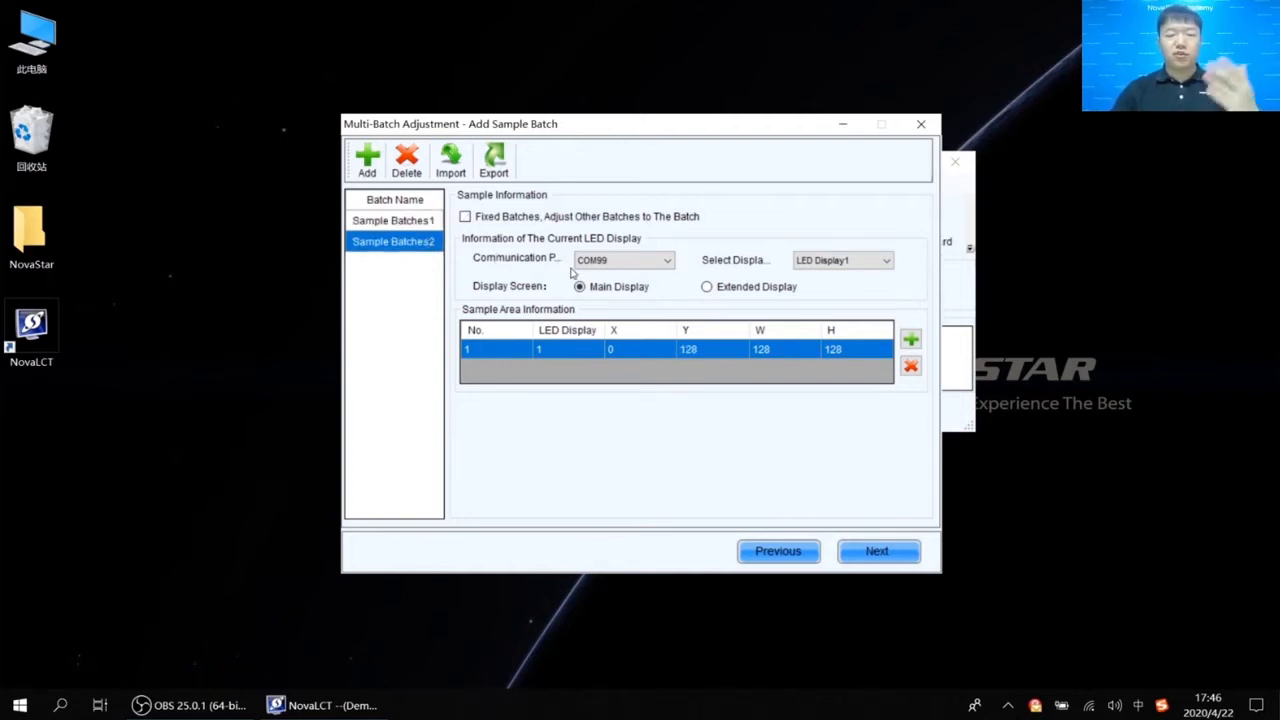
click(890, 554)
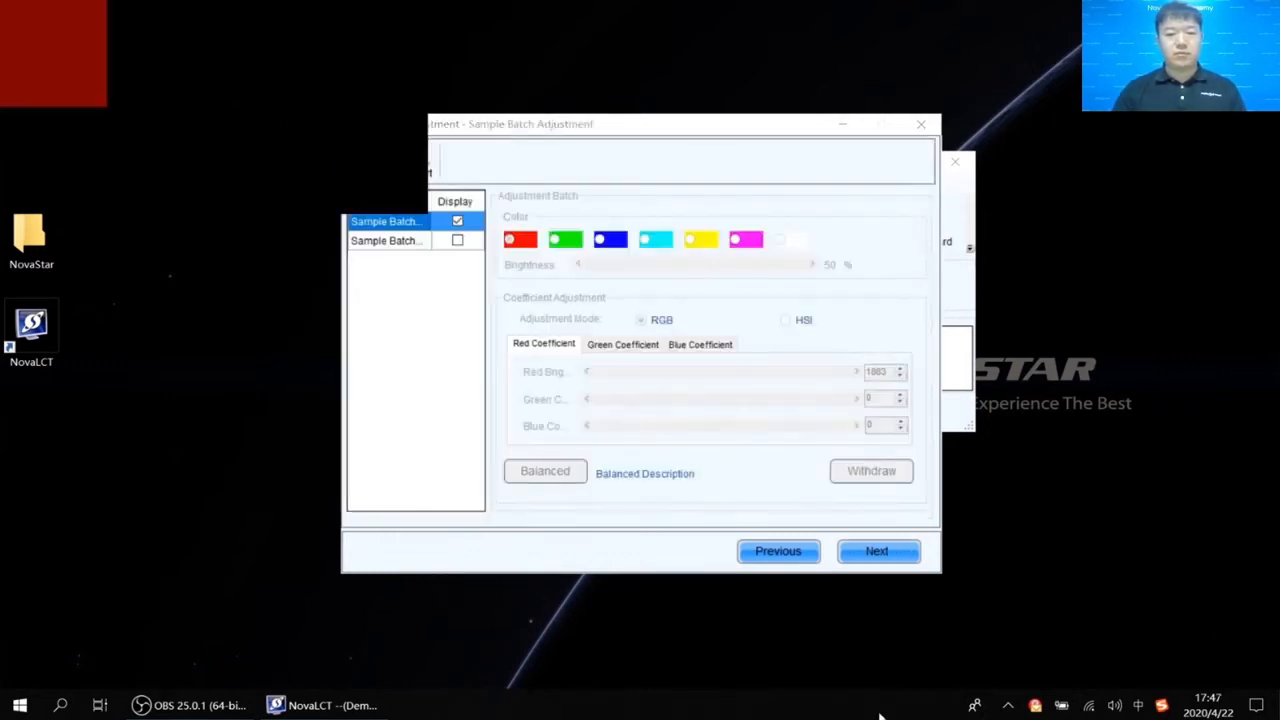
Move the adjustment window aside and display Sample Batches2 alongside Sample Batches1.
drag(674, 123, 769, 108)
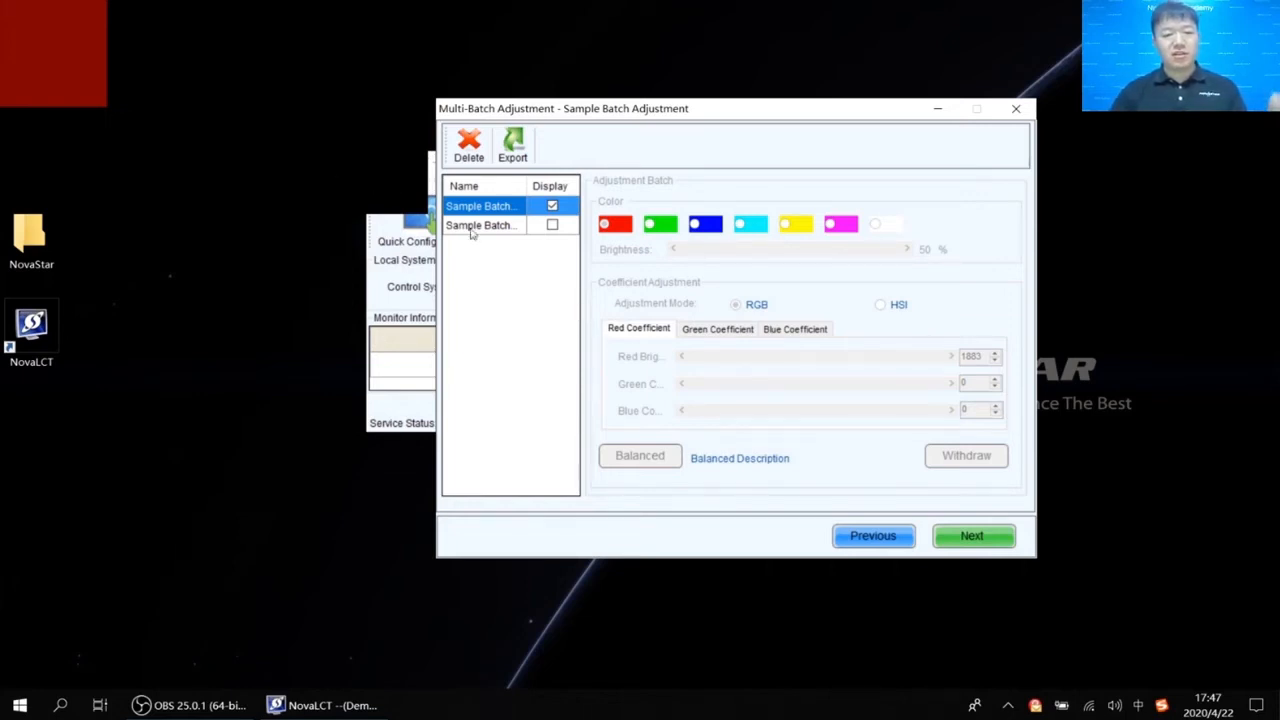
click(551, 225)
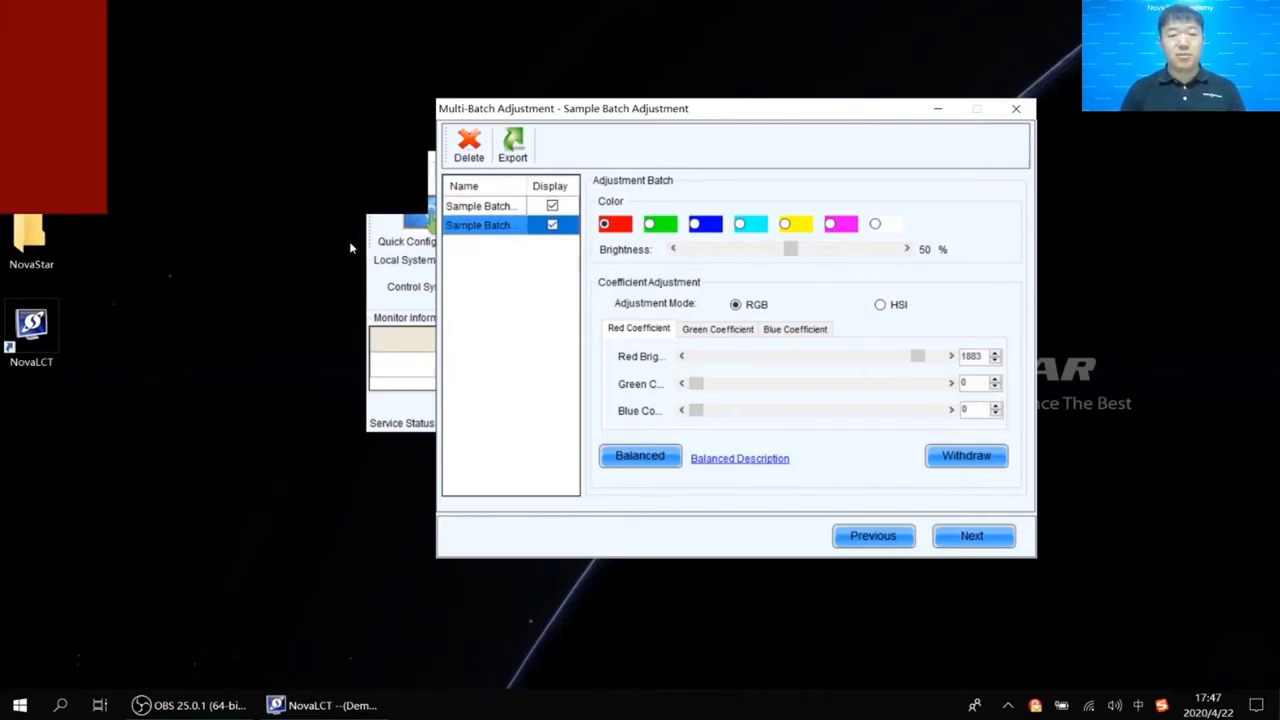
click(505, 208)
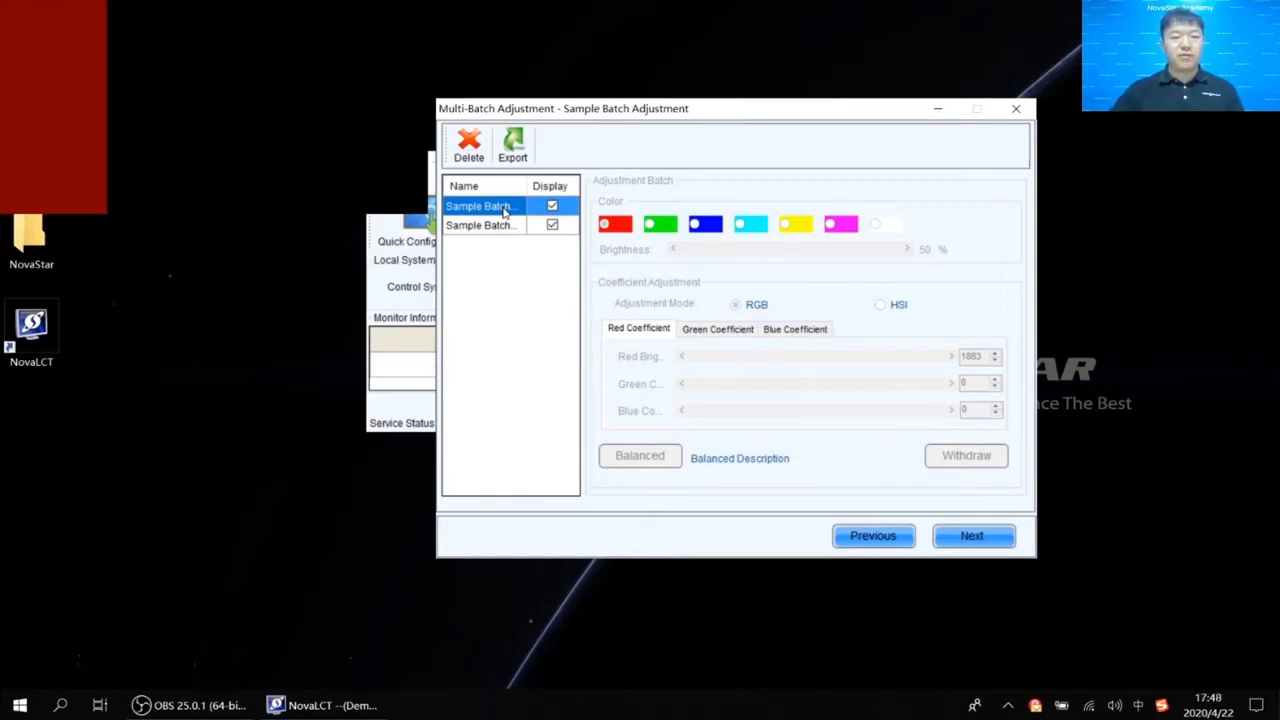
Select the second sample batch and review its green, blue and red coefficients.
click(513, 227)
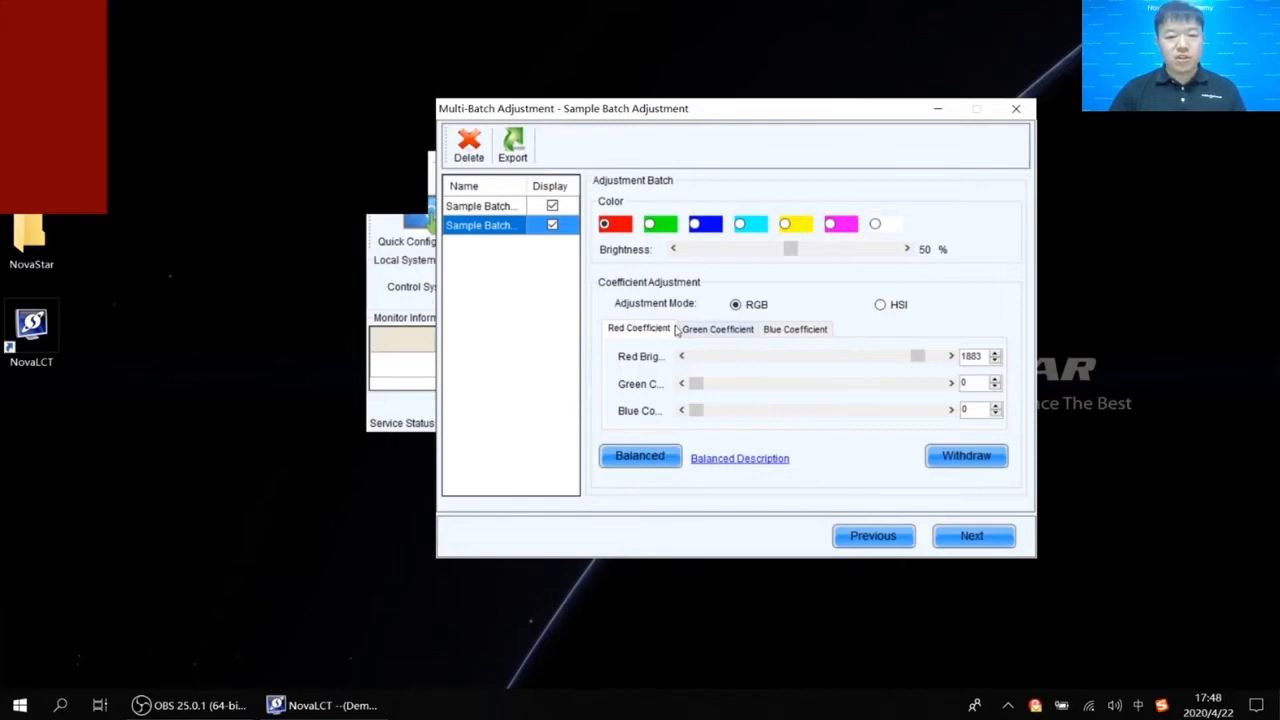
click(712, 332)
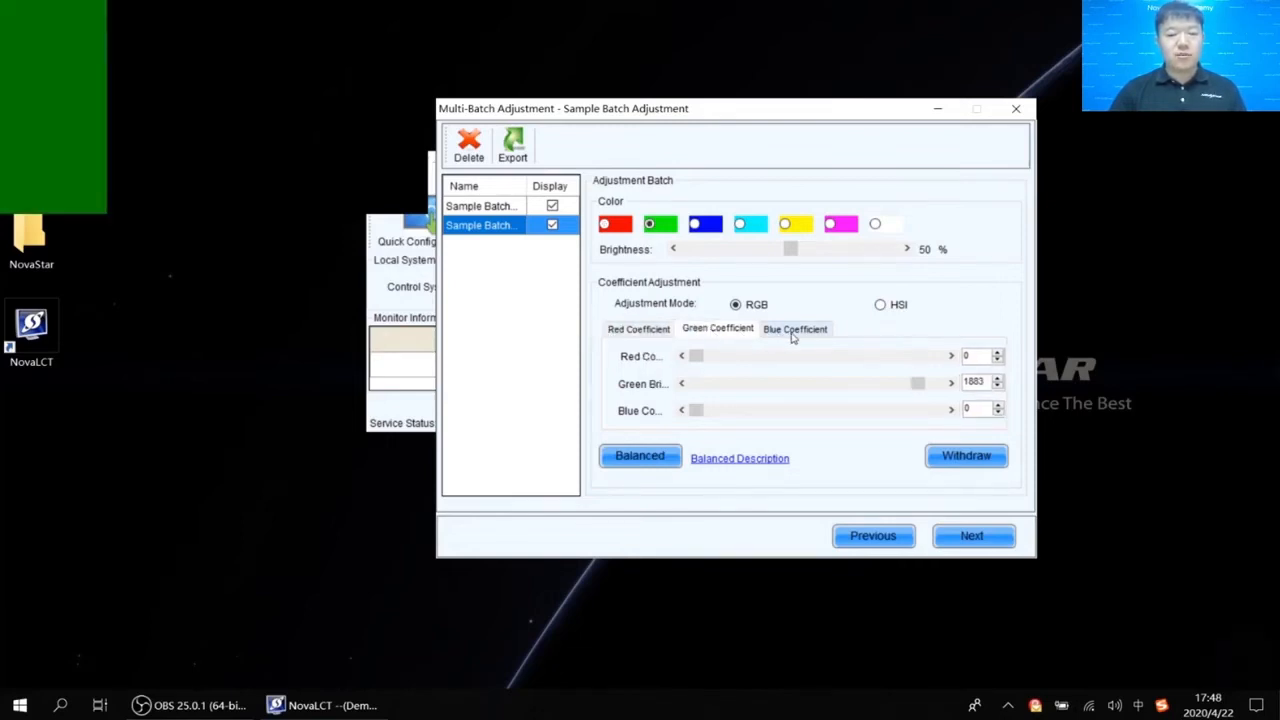
click(790, 334)
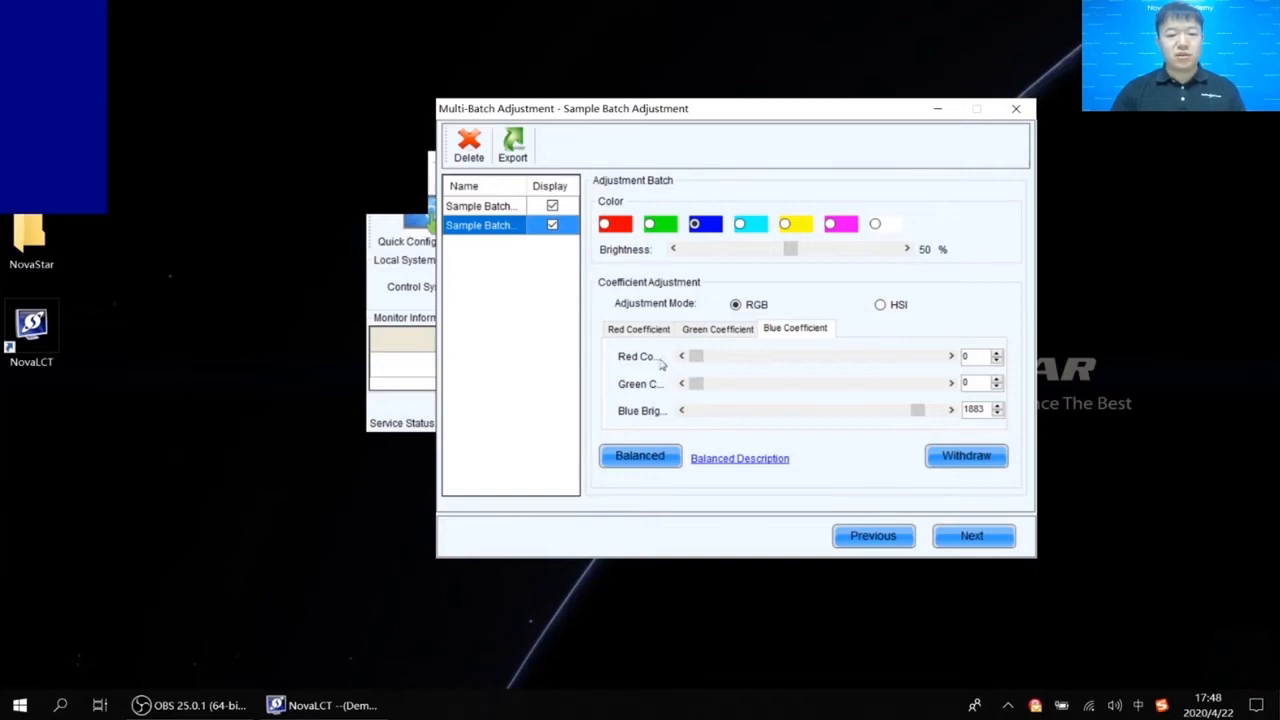
click(640, 329)
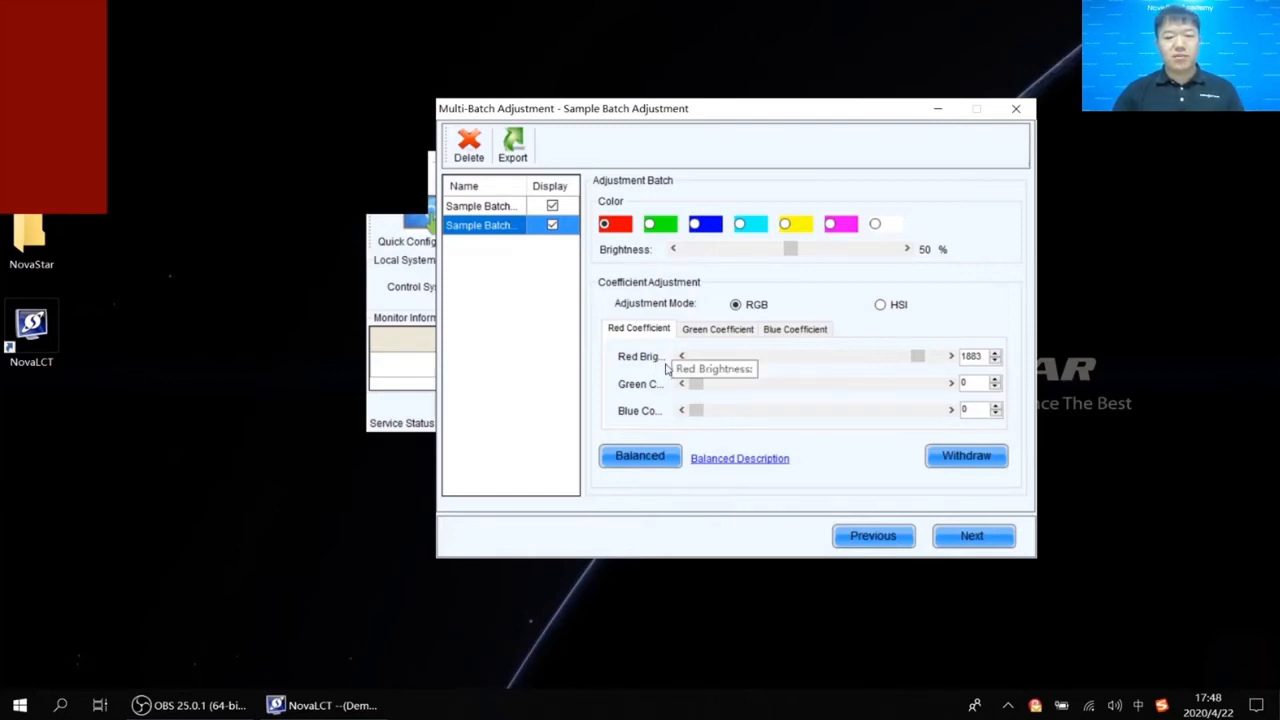
Switch to HSI mode and check values: red brightness 627, saturation 2047, hue 1023.
click(884, 305)
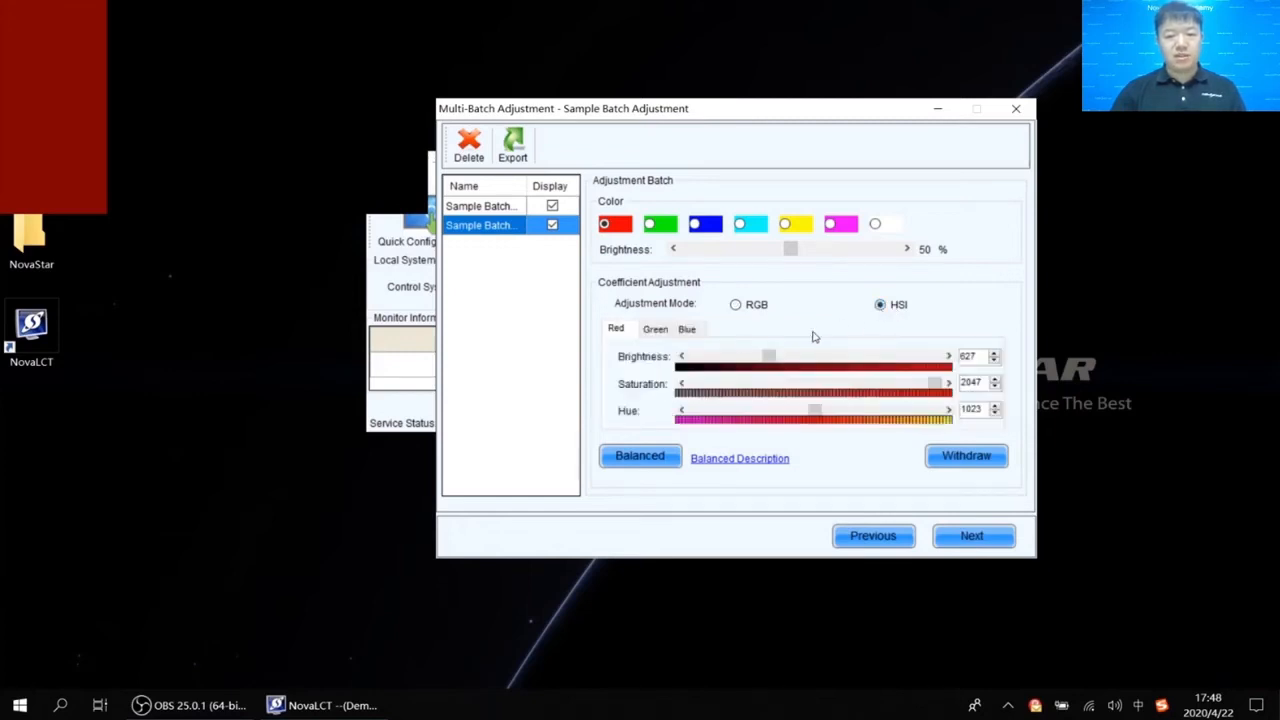
click(688, 330)
click(616, 329)
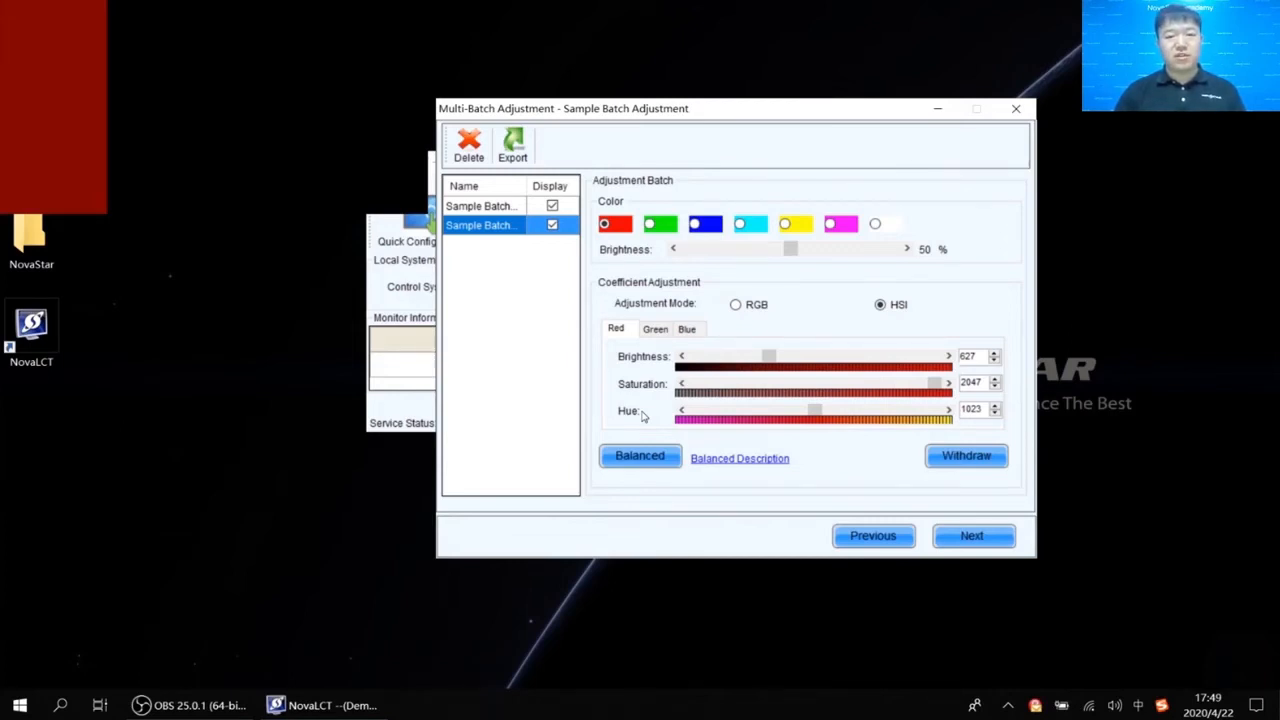
Start Balanced adjustment and step through the RGB and White pages to Balanced match.
click(658, 459)
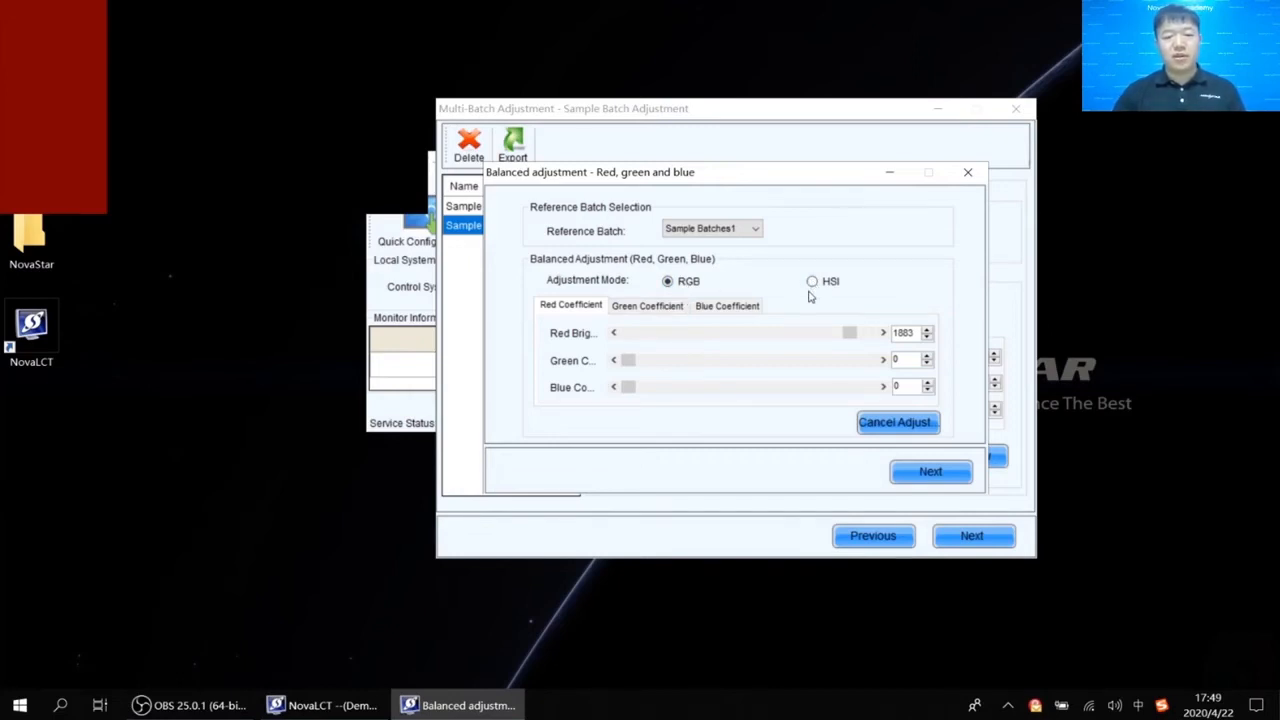
click(934, 472)
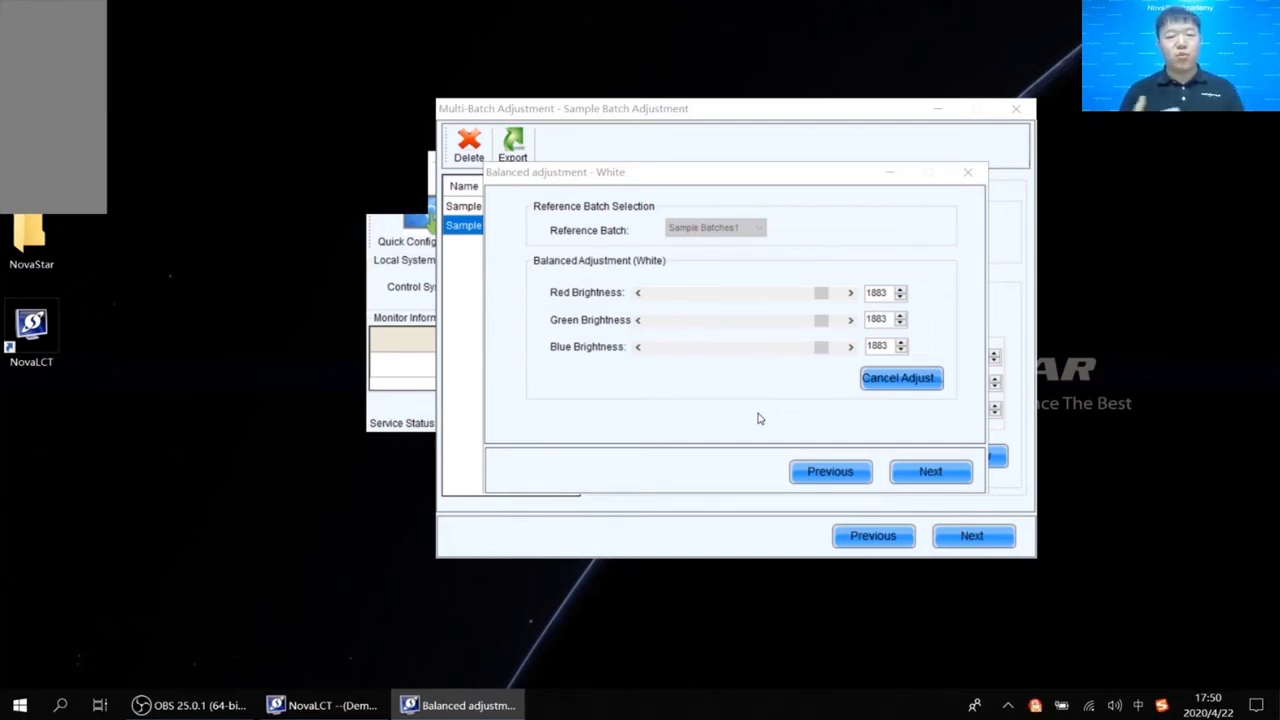
click(935, 474)
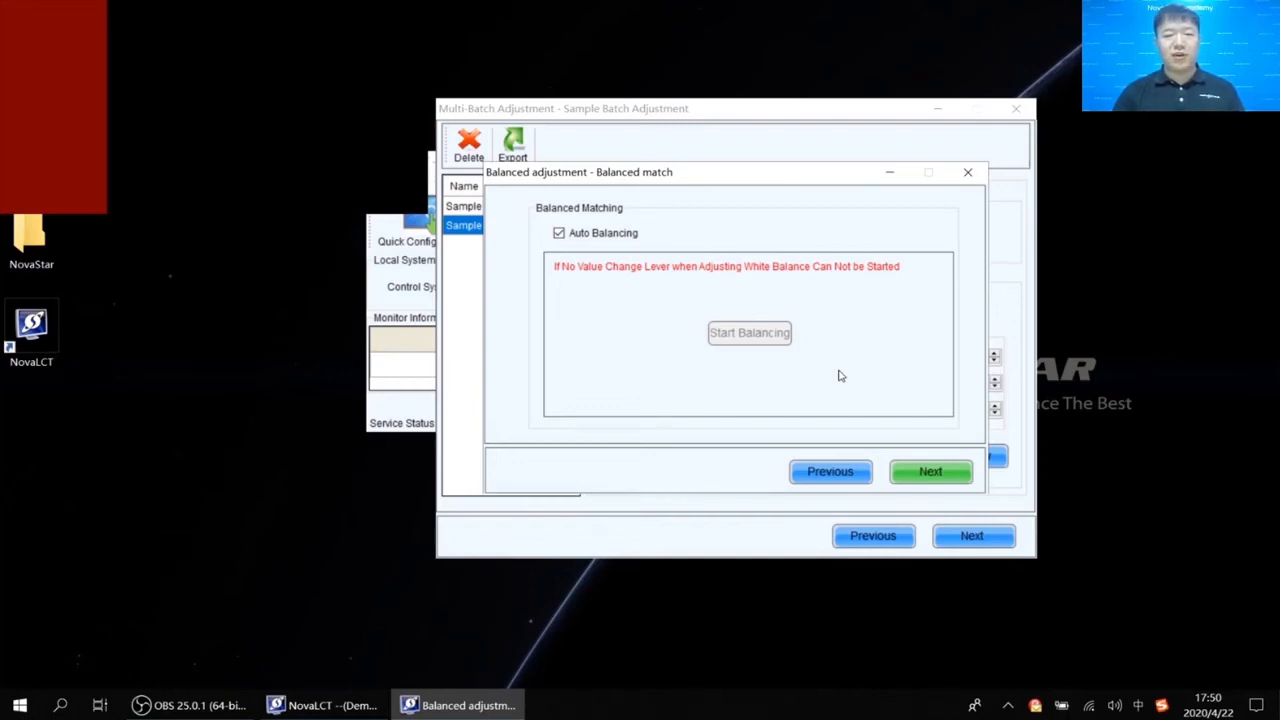
View the balanced results, complete the wizard, and advance to Apply of Adjustment Results.
click(935, 473)
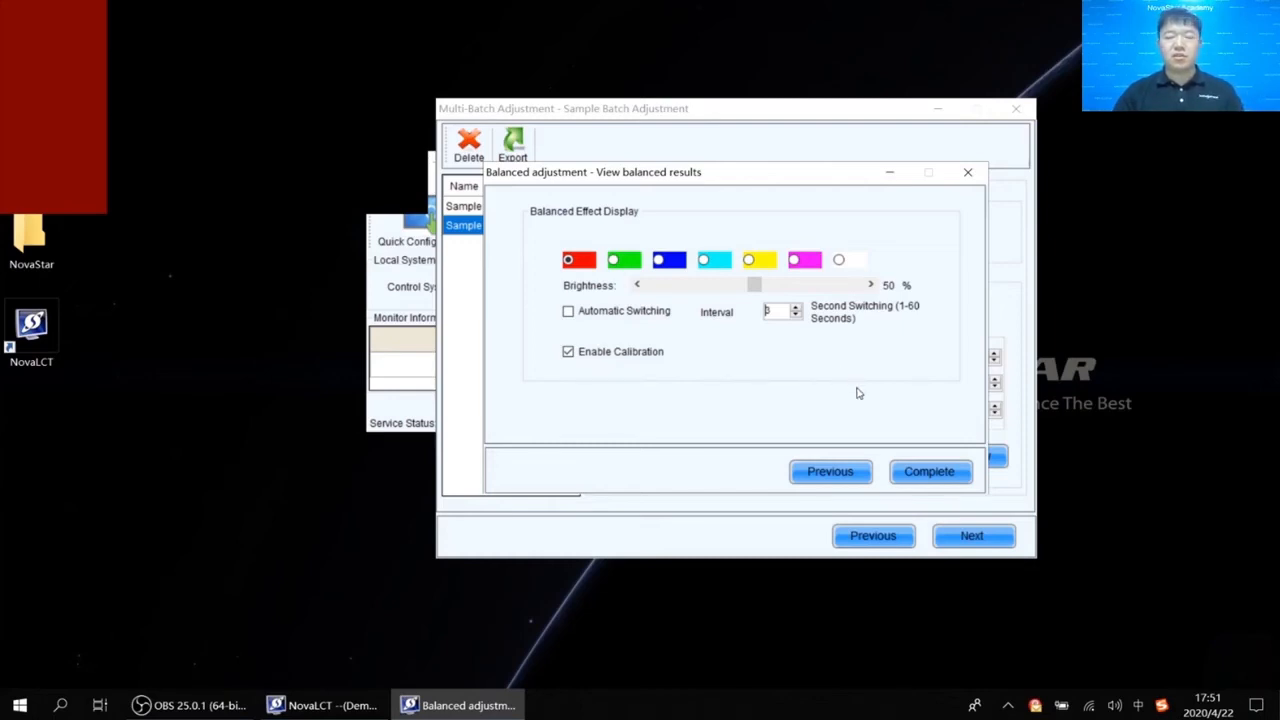
click(931, 472)
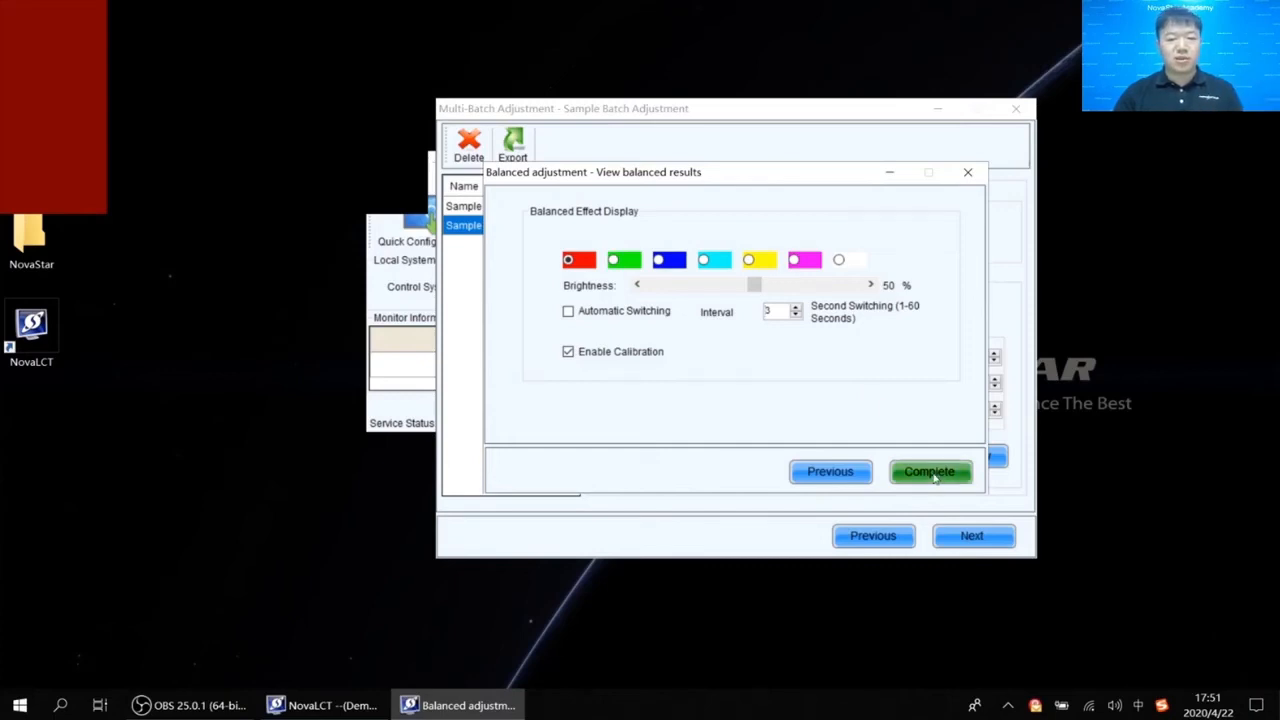
click(971, 537)
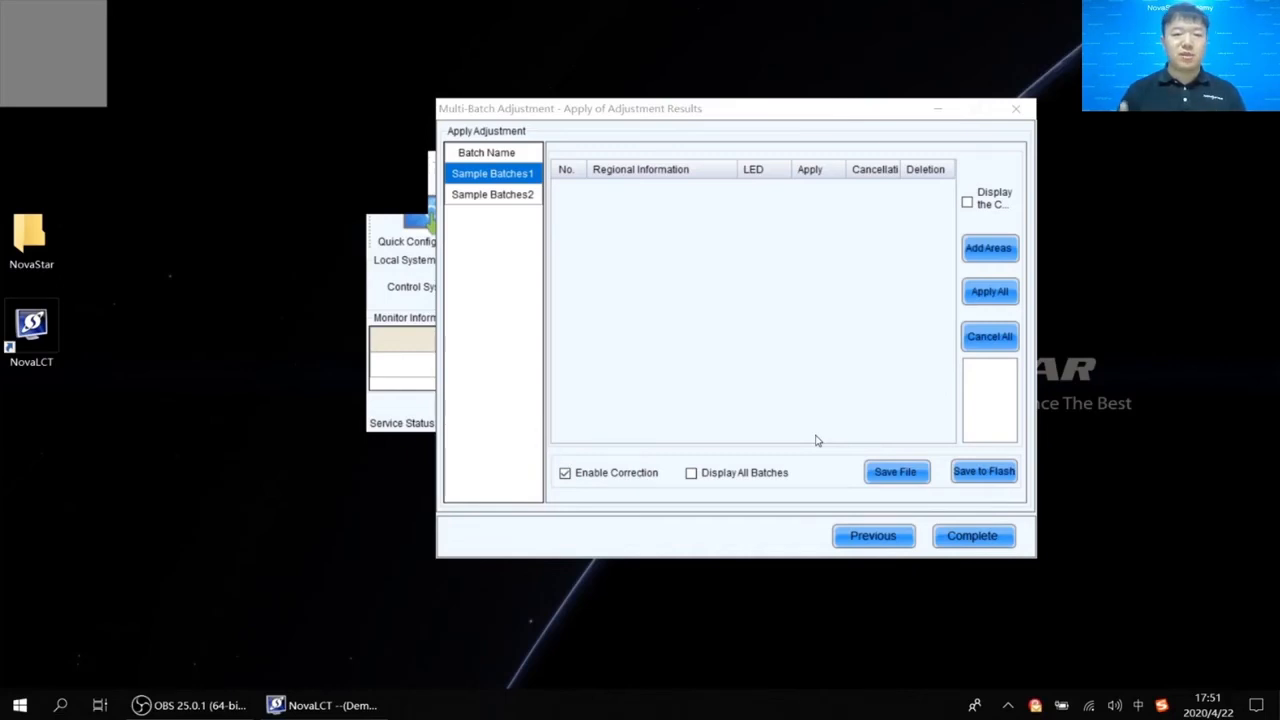
Assign cabinets (2,2)–(2,4) on LED display1 to Sample Batches2, then apply all adjustment results.
click(509, 197)
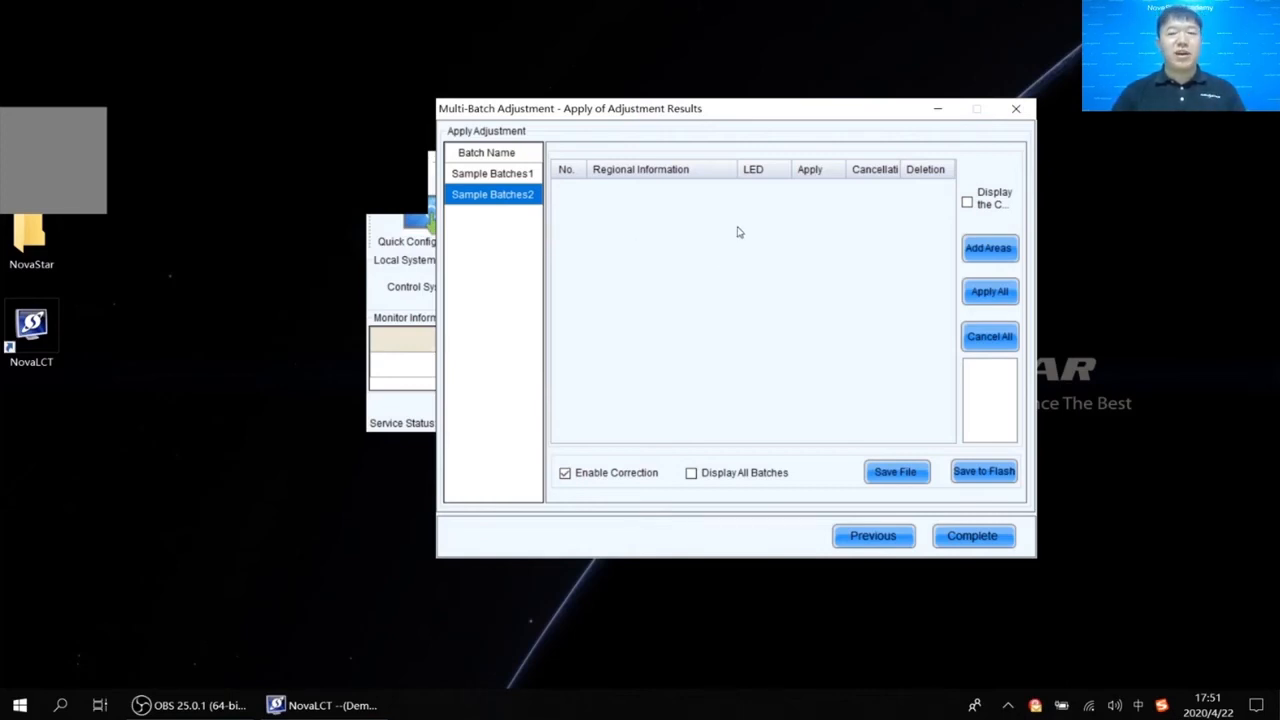
click(995, 255)
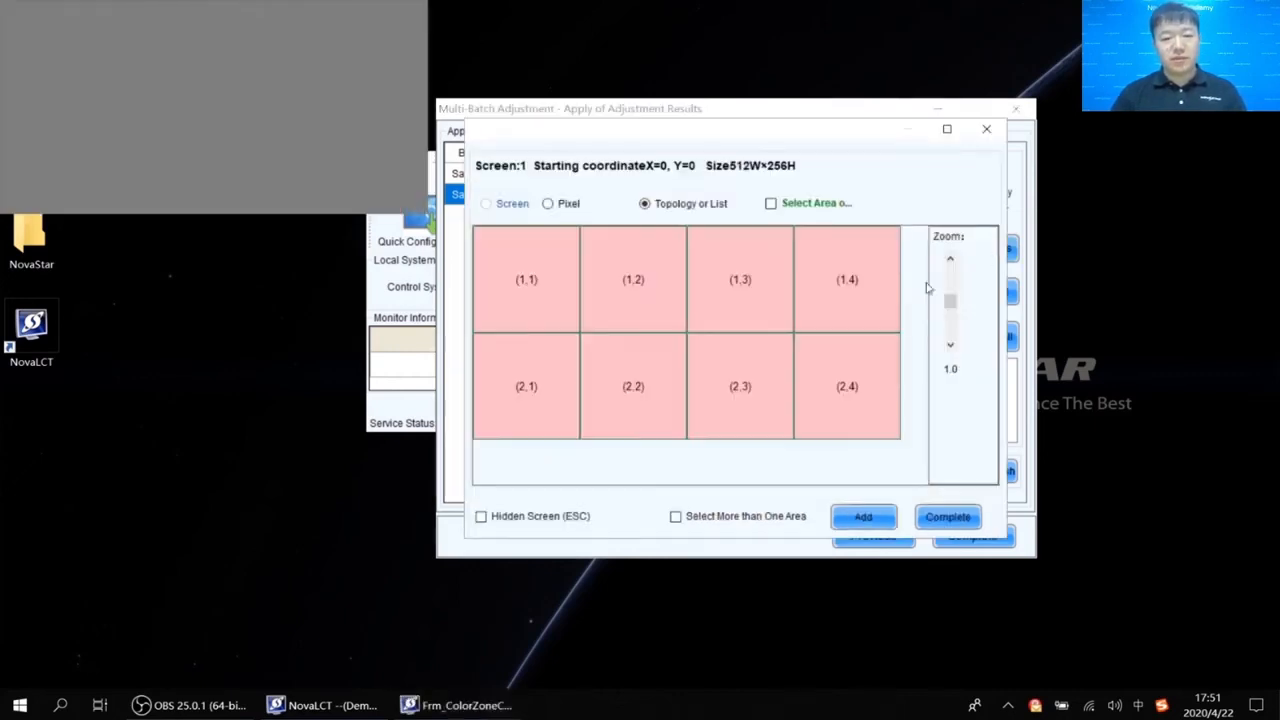
drag(880, 473, 612, 370)
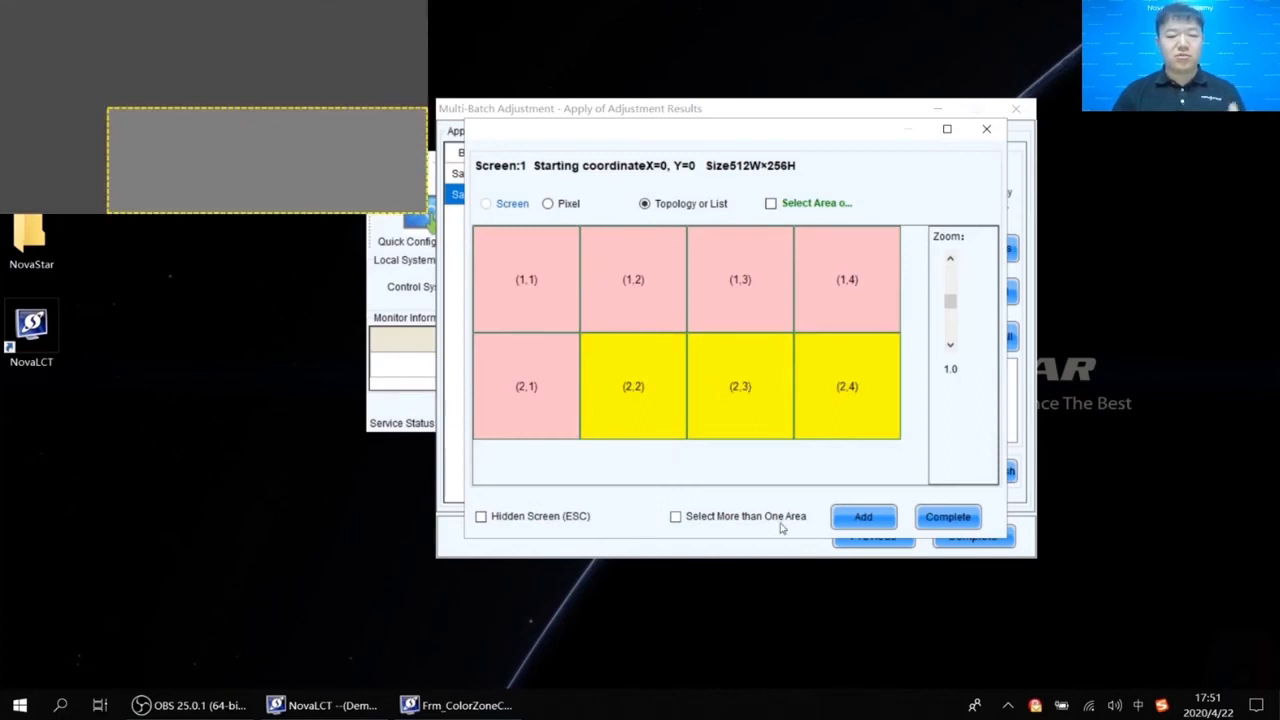
click(880, 524)
click(733, 362)
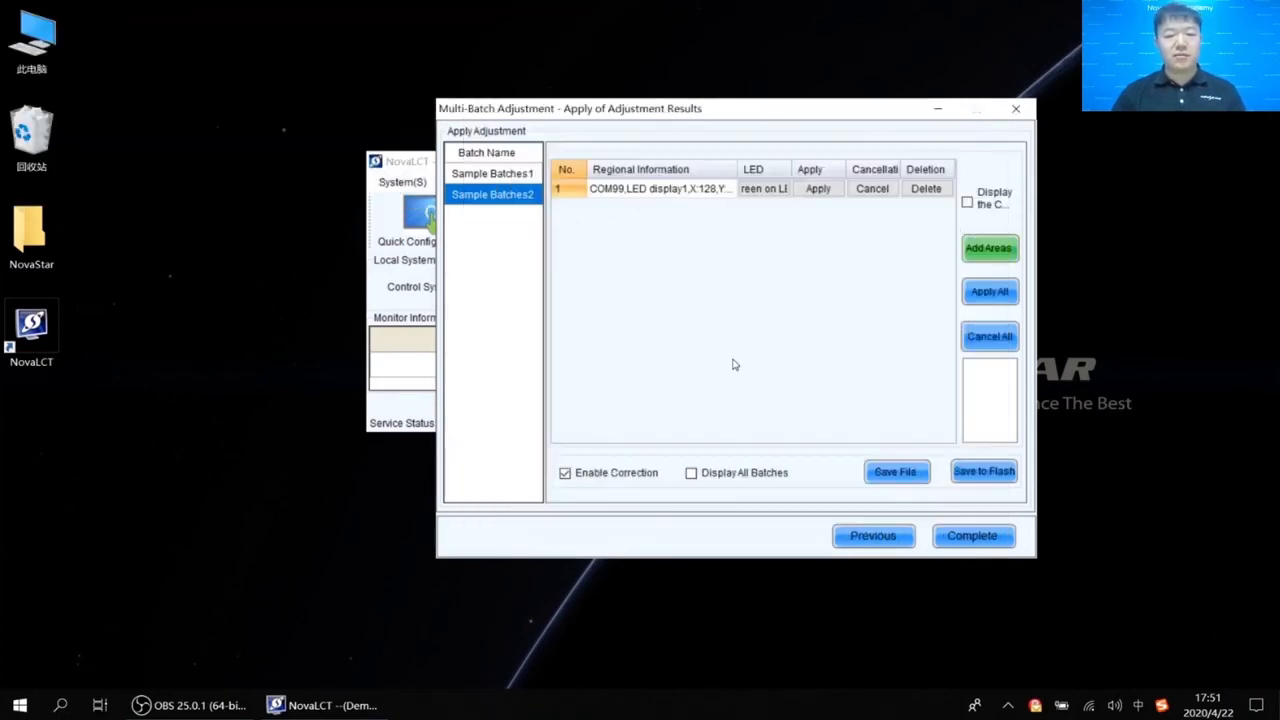
click(980, 293)
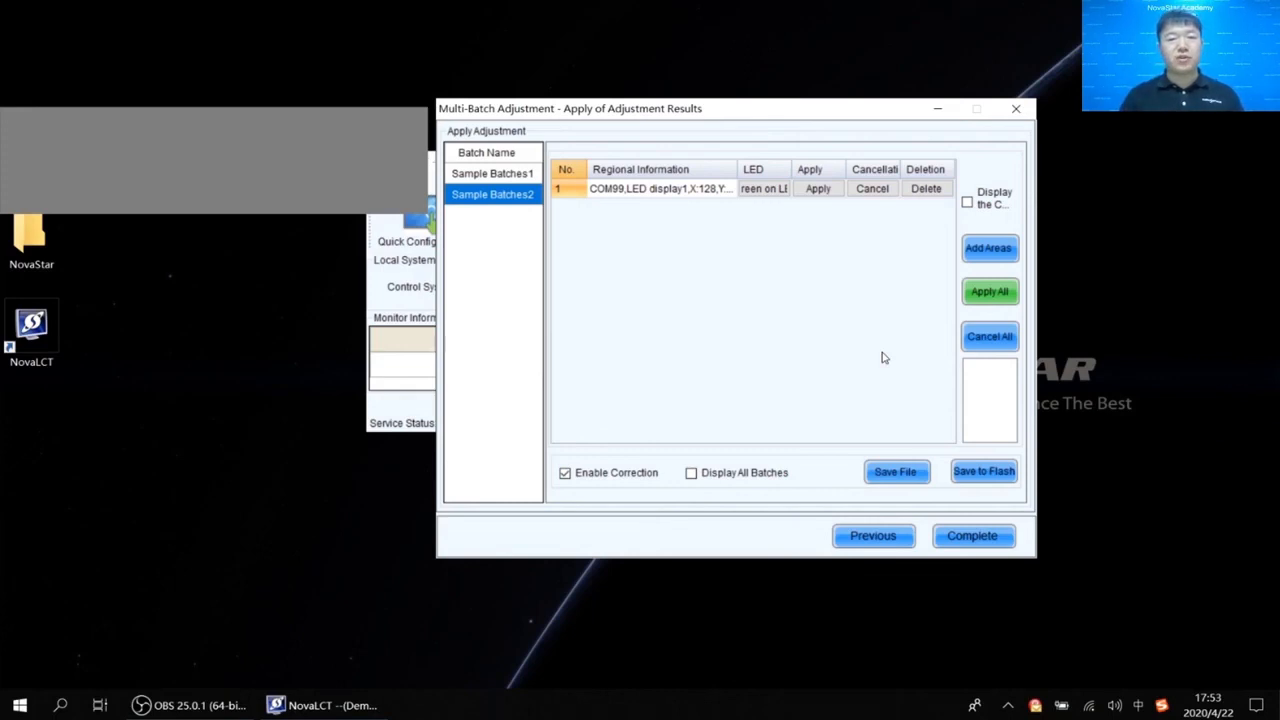
Save the adjustment data to the LED display's flash and acknowledge the curing success message.
click(980, 480)
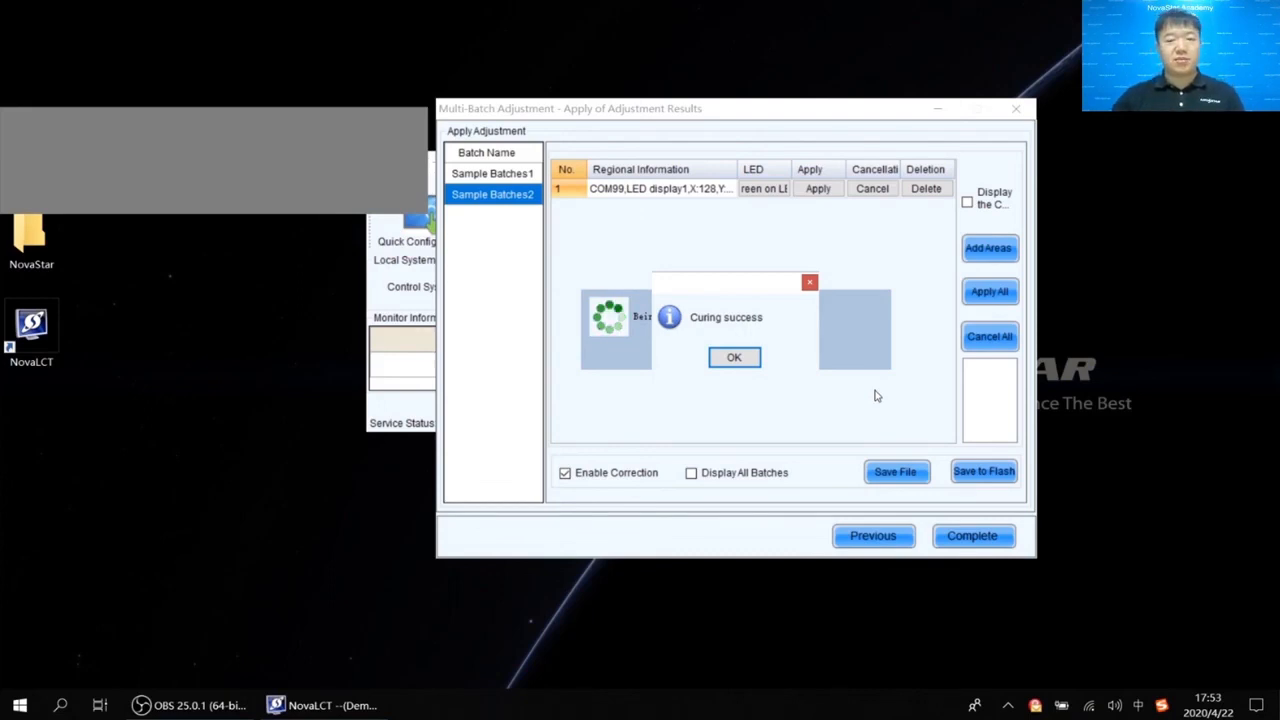
click(734, 357)
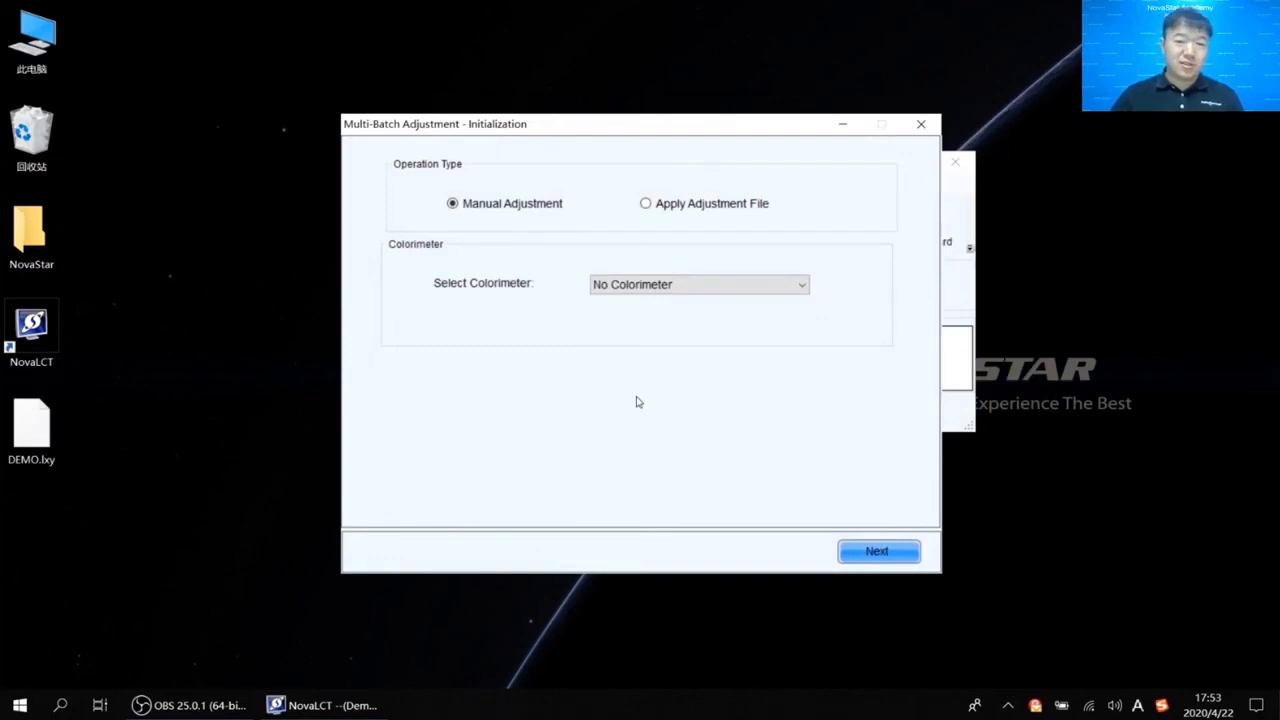
Switch to Apply Adjustment File, load DEMO.lxy, and advance to the Apply of Adjustment Results page.
click(694, 204)
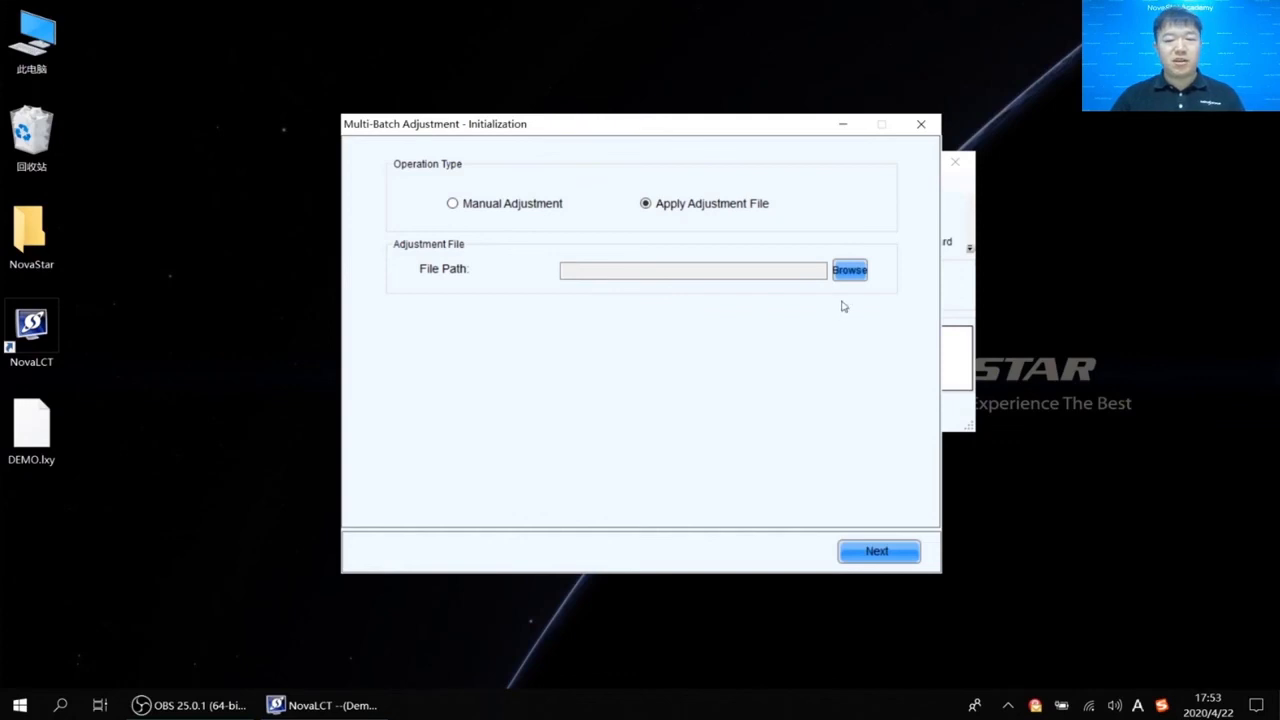
click(856, 276)
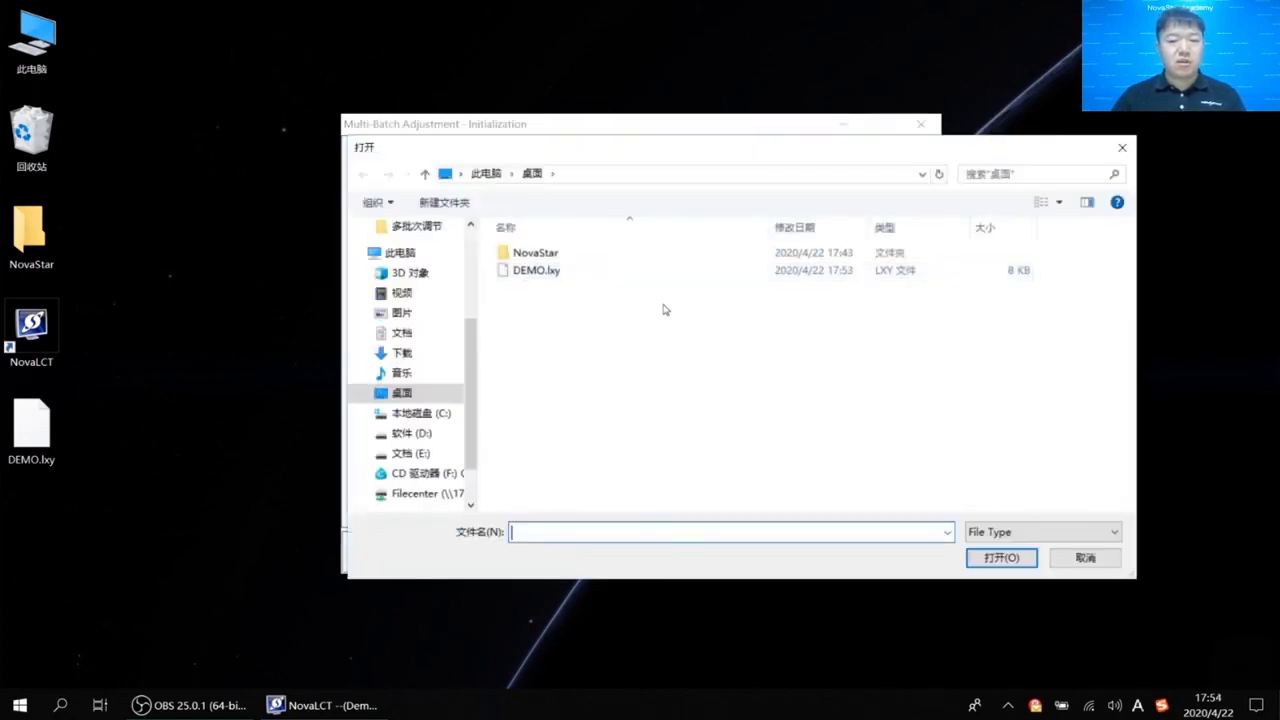
click(563, 271)
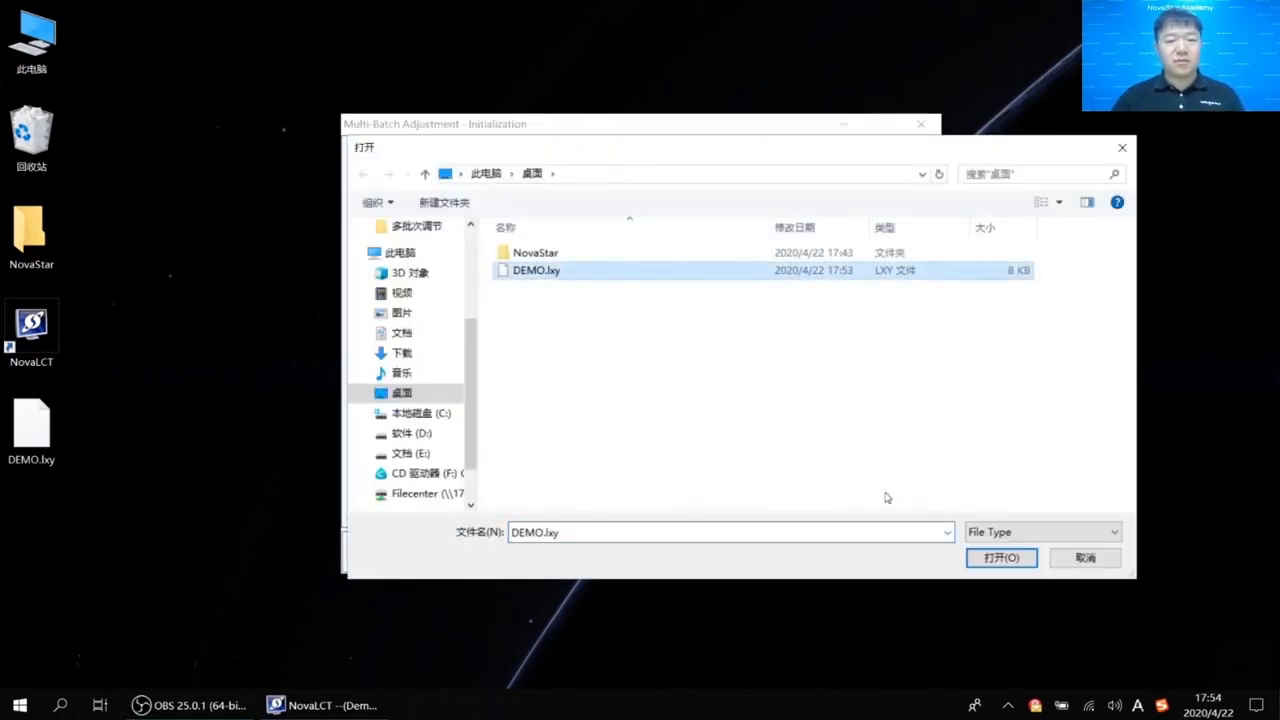
click(1001, 557)
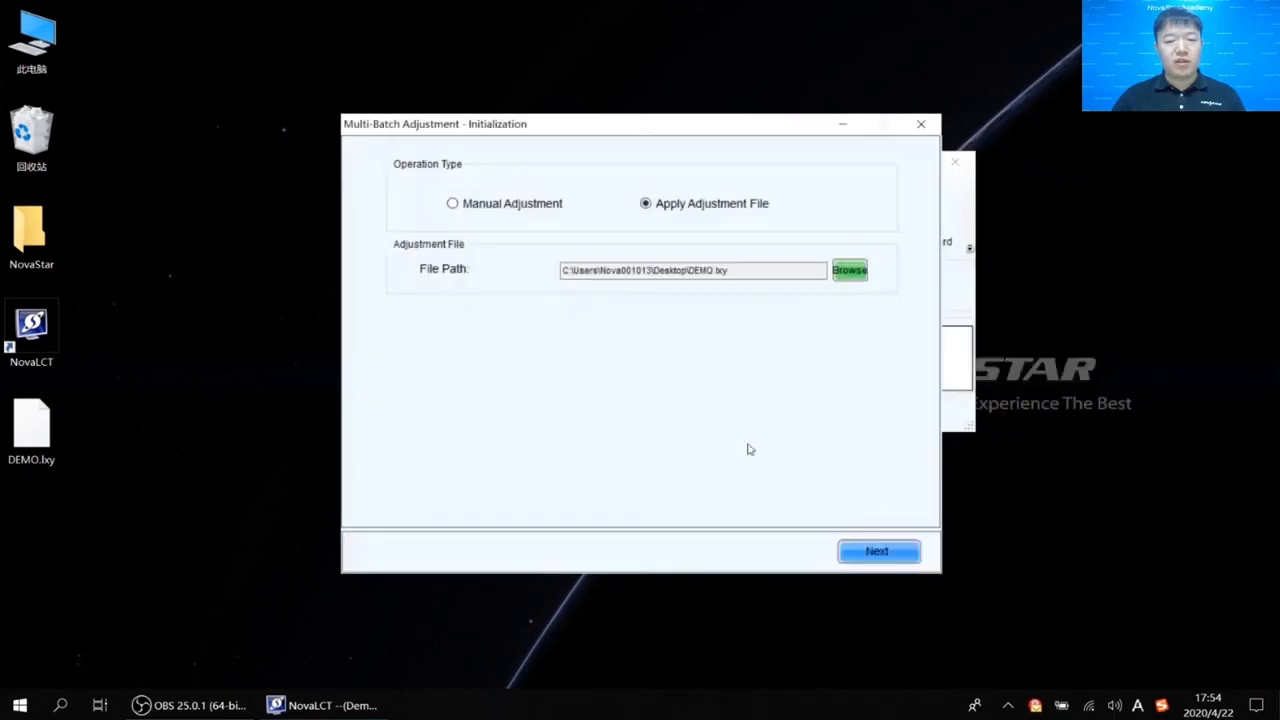
click(877, 553)
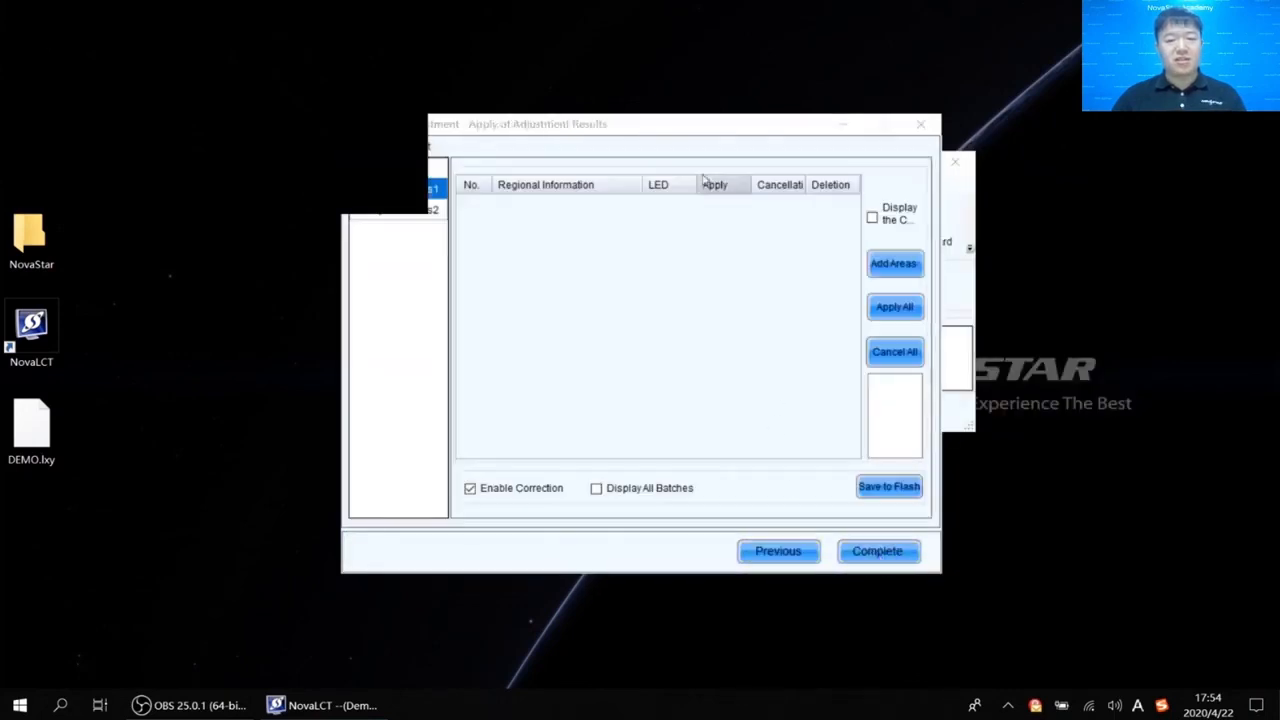
Review Sample Batches2's area selection without adding anything, then complete the multi-batch adjustment wizard.
drag(697, 129, 789, 123)
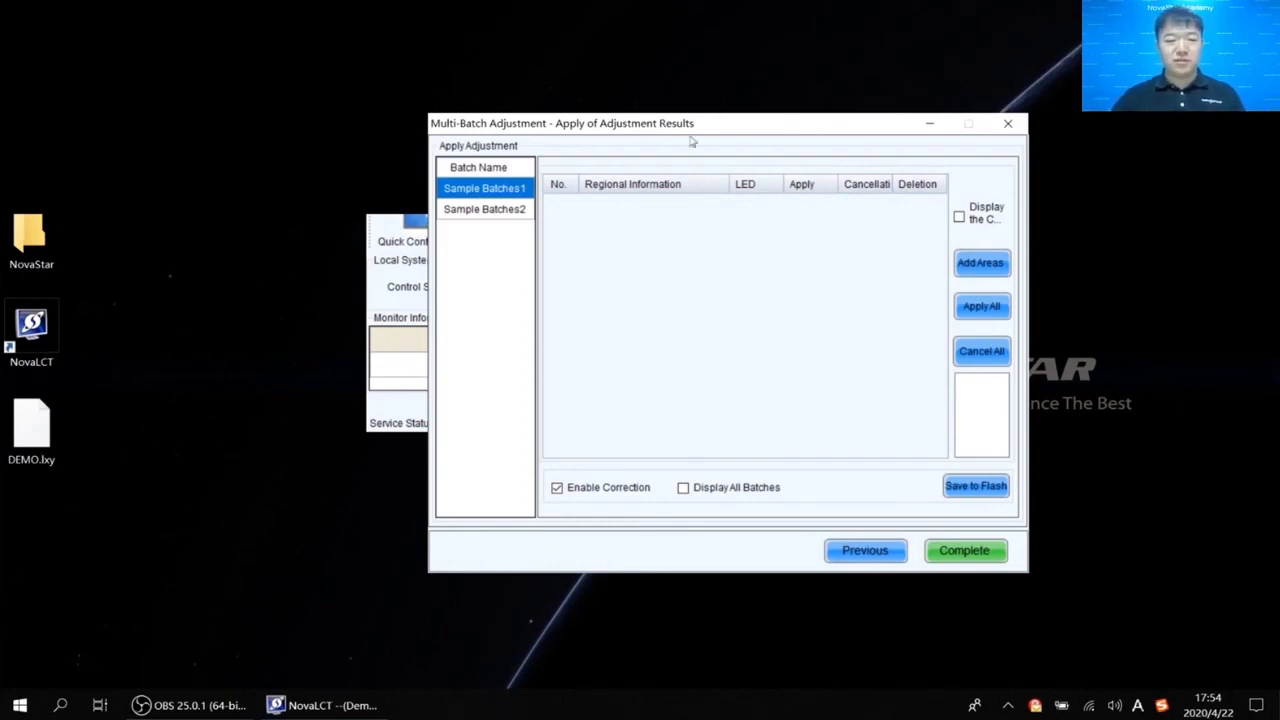
click(530, 212)
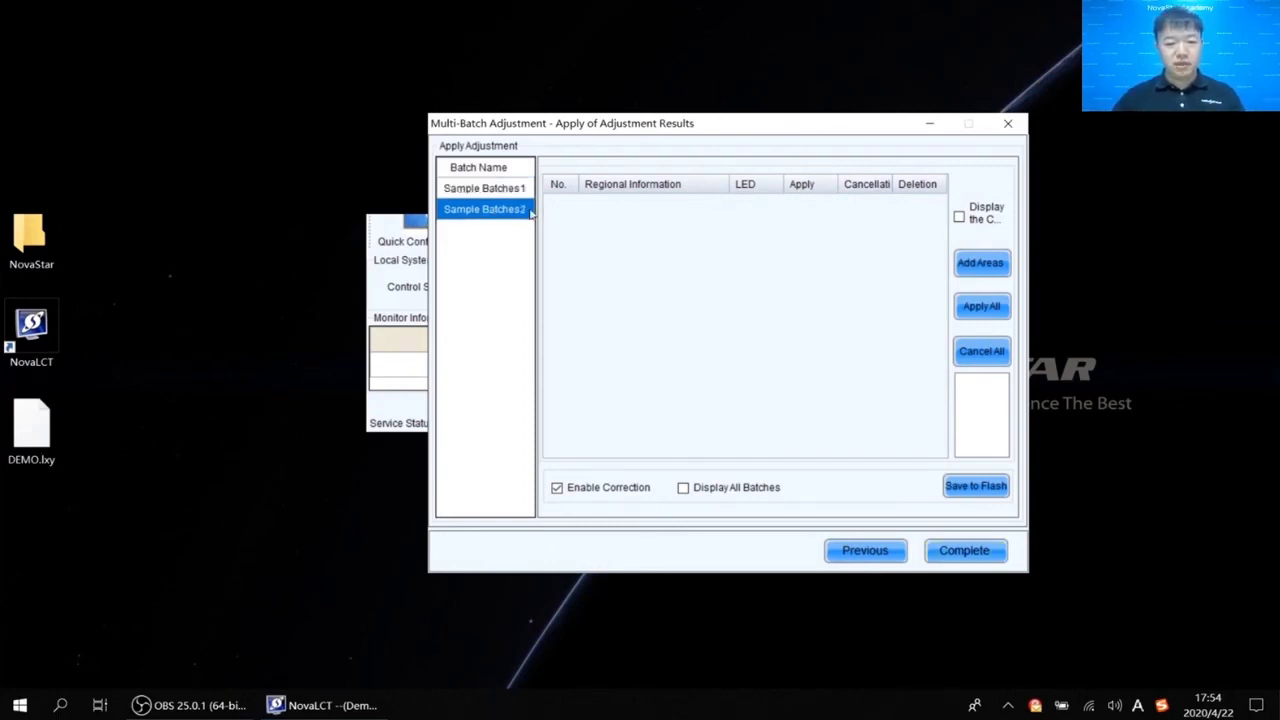
click(988, 270)
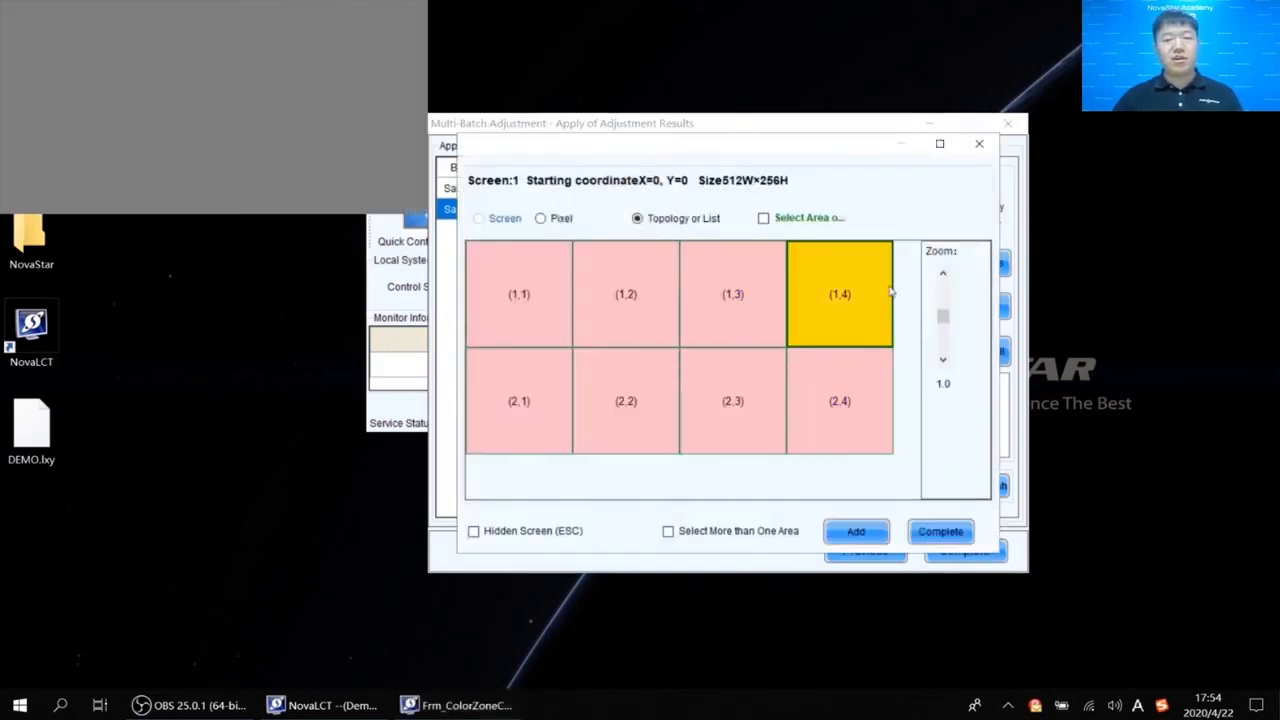
click(979, 143)
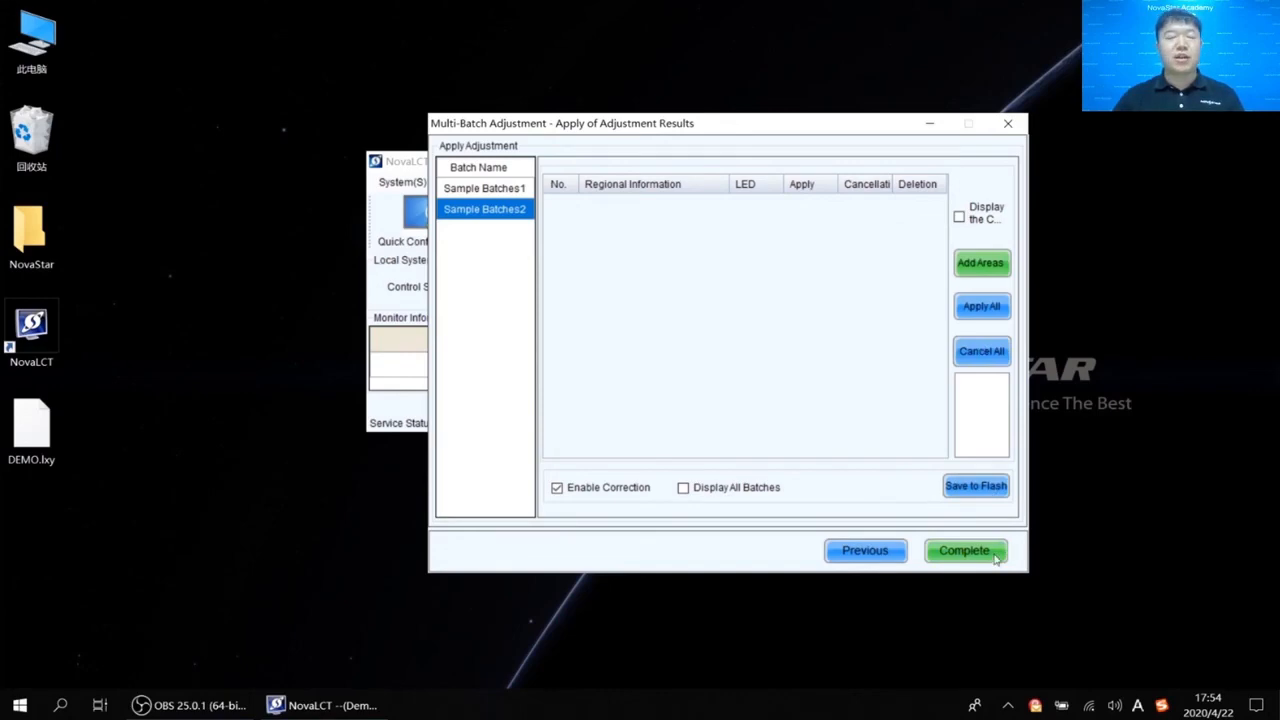
click(996, 550)
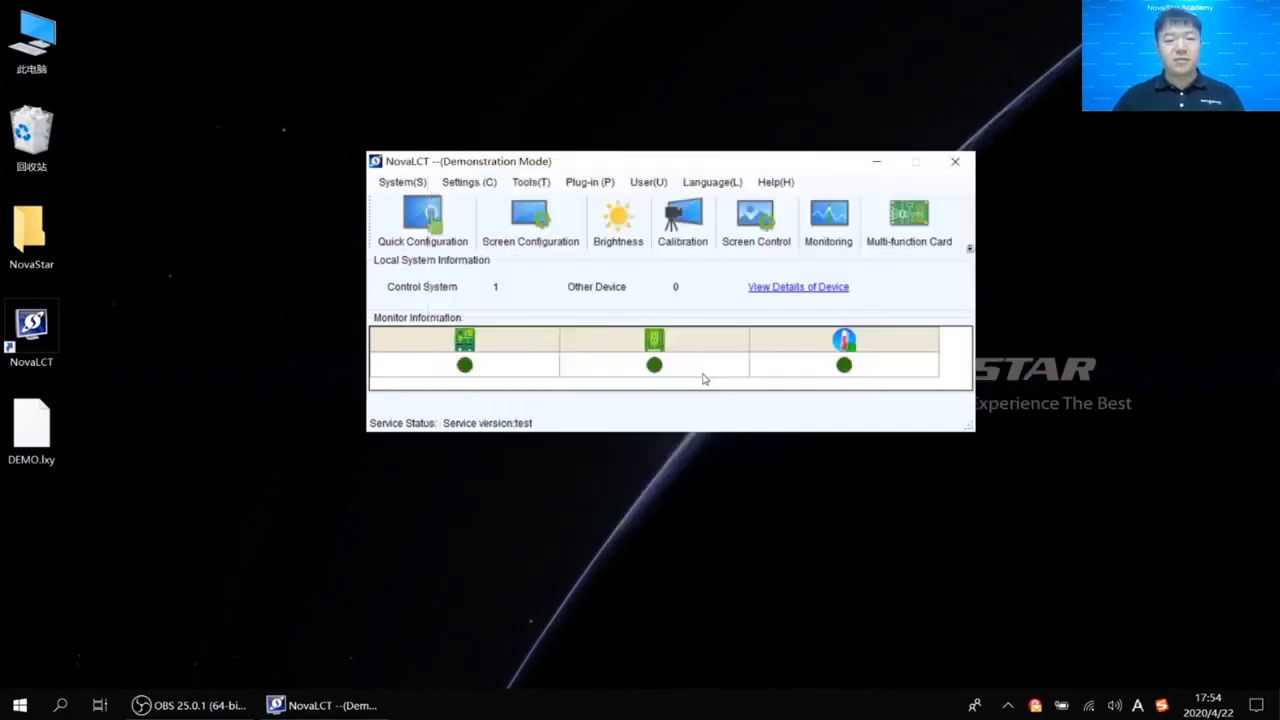